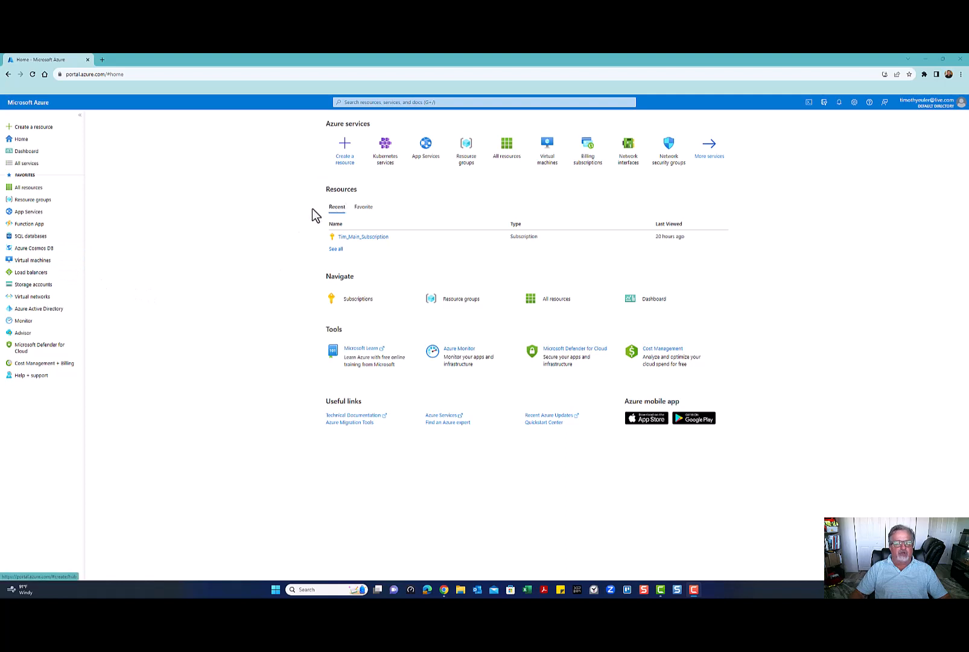
Start creating a resource, search the marketplace for "windows server" and dismiss the Private Offers notice
click(335, 249)
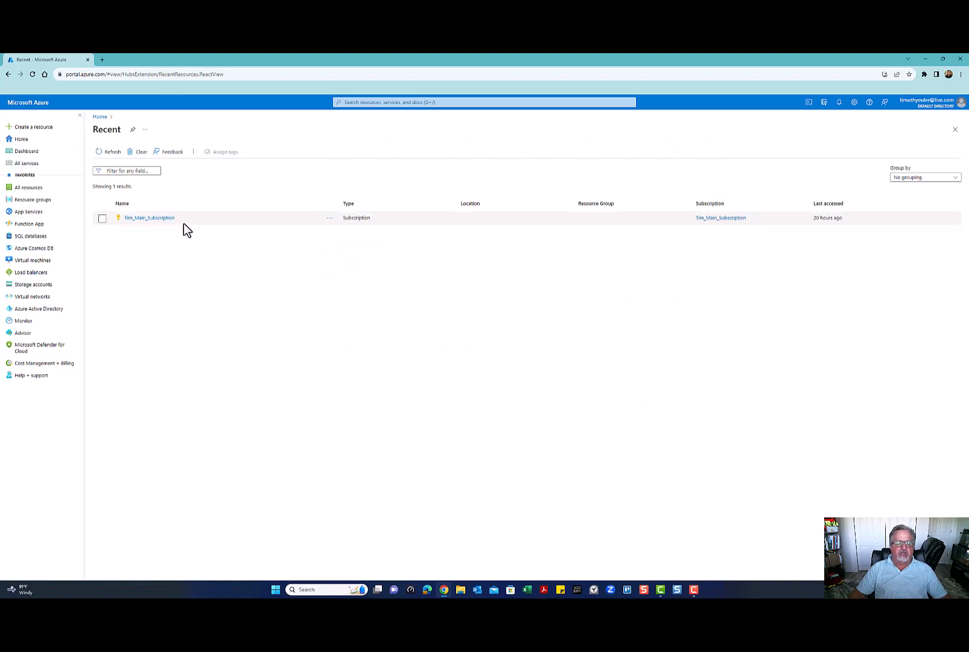
click(20, 140)
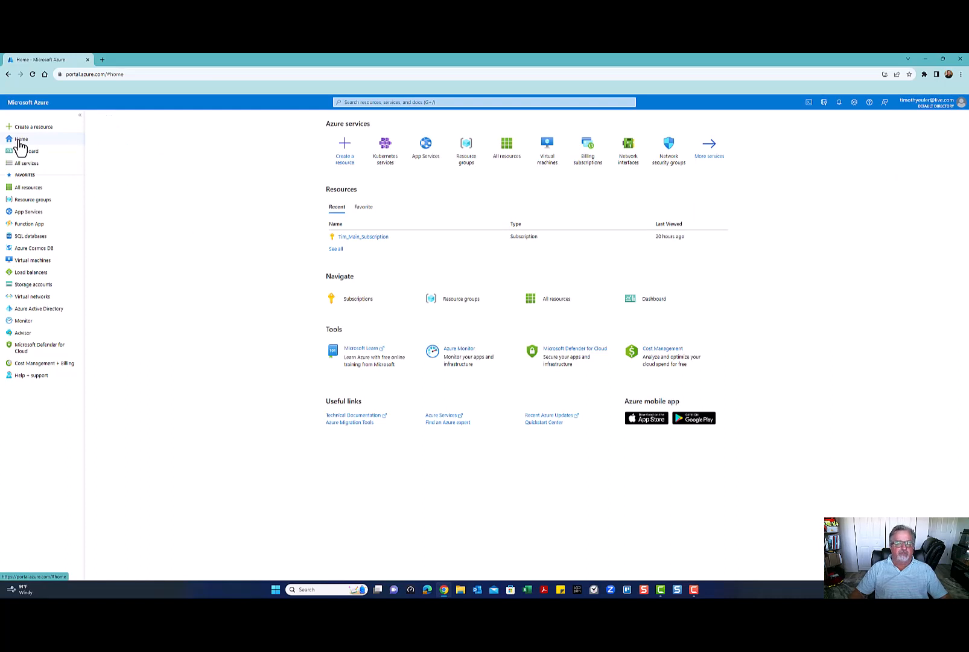
click(349, 165)
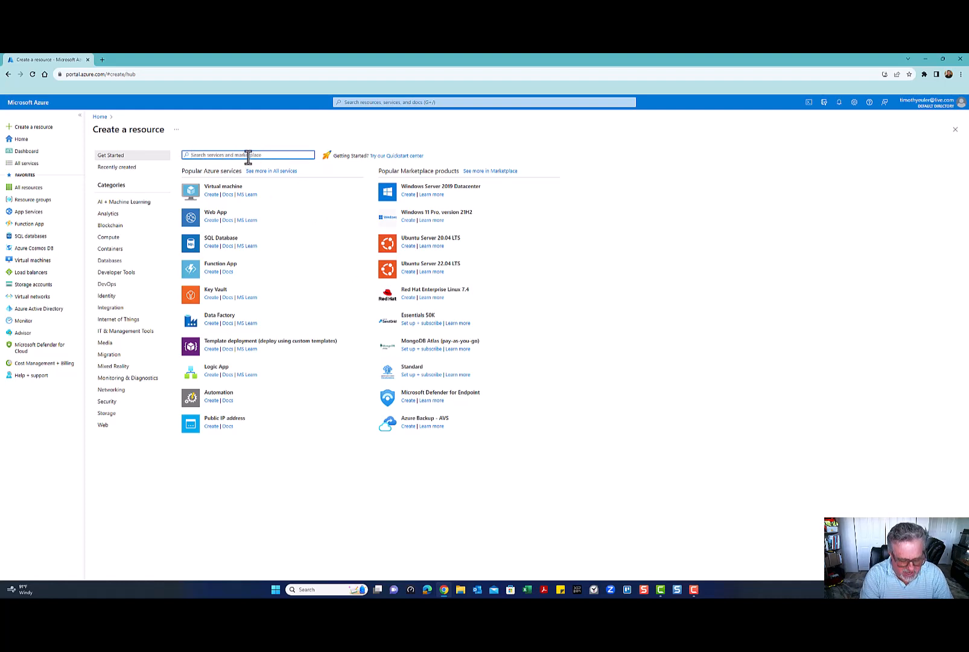
text(windows server)
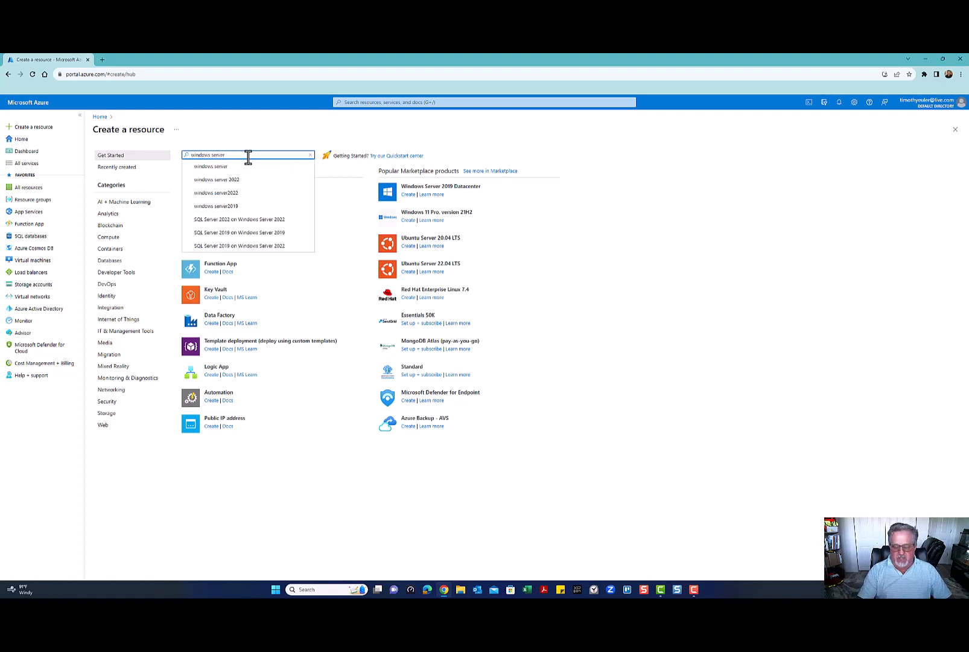
key(Return)
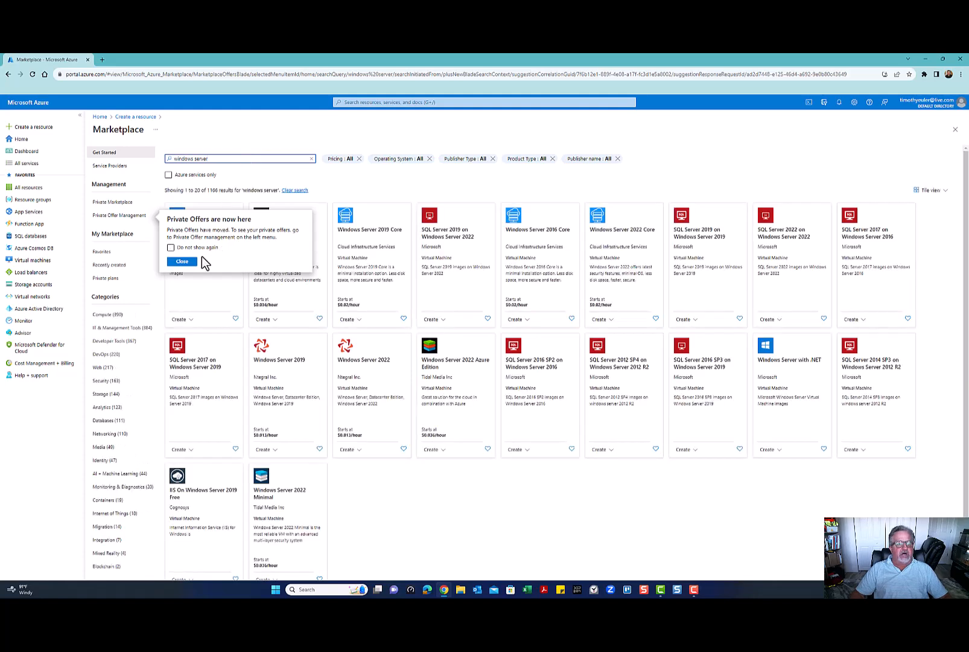
click(186, 263)
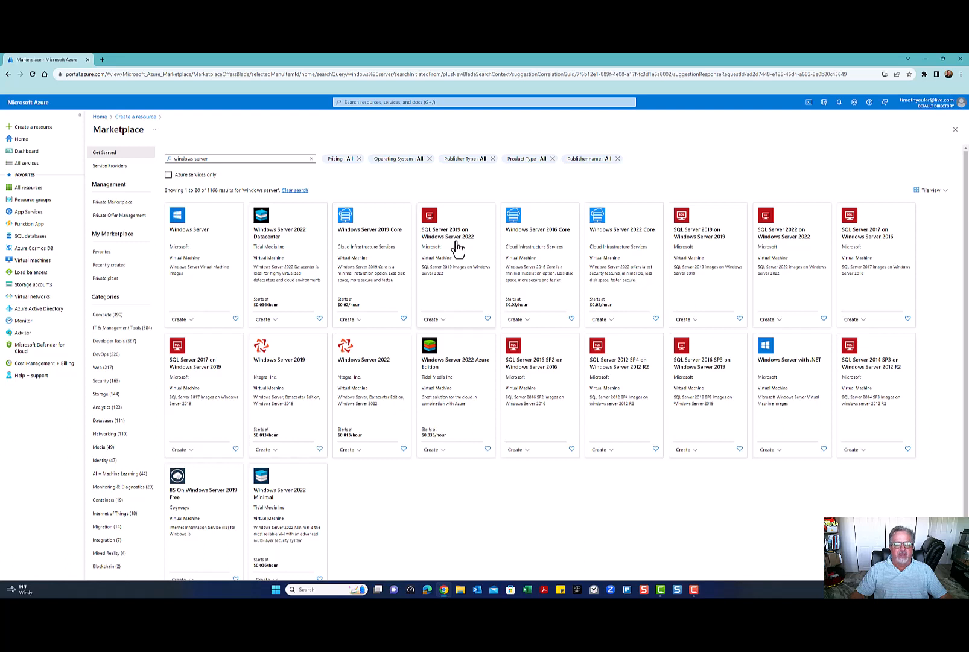
Open Microsoft's Windows Server offer and choose the [smalldisk] Windows Server 2019 Datacenter plan
click(175, 231)
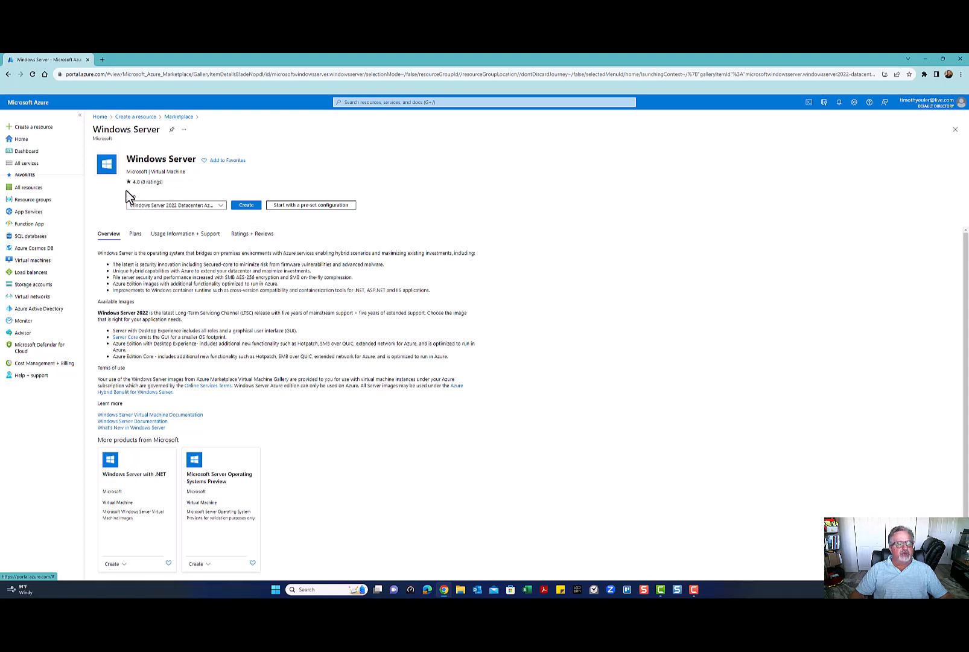
click(218, 209)
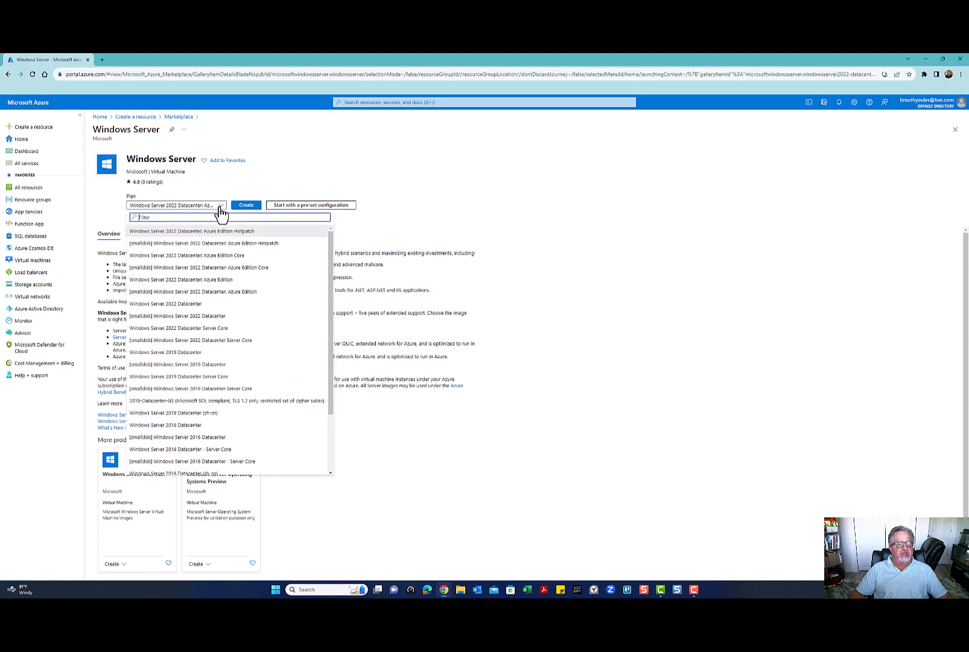
scroll(242, 304, down, 2)
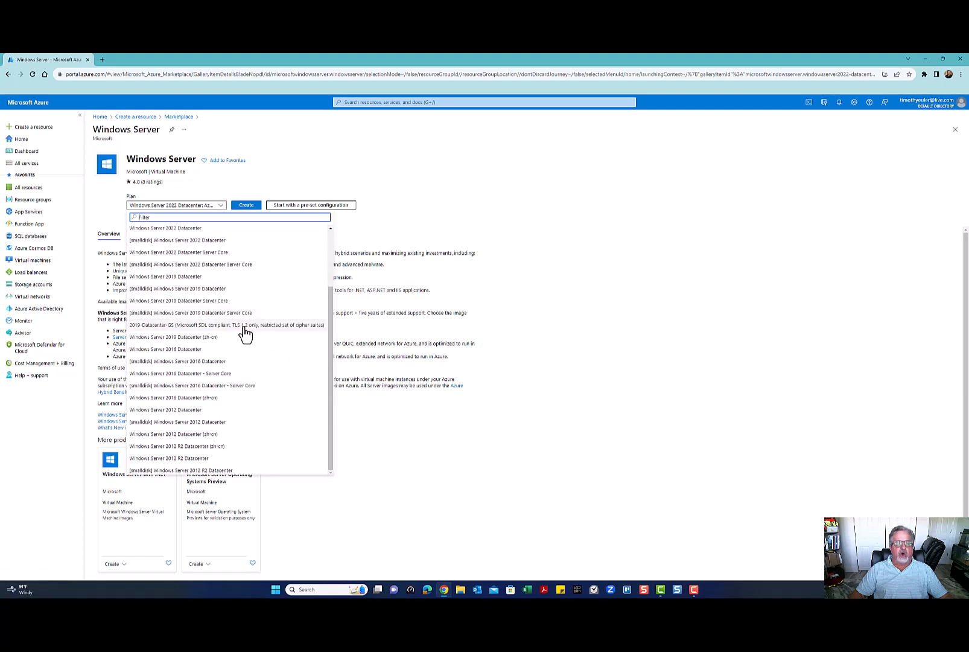
scroll(245, 332, up, 2)
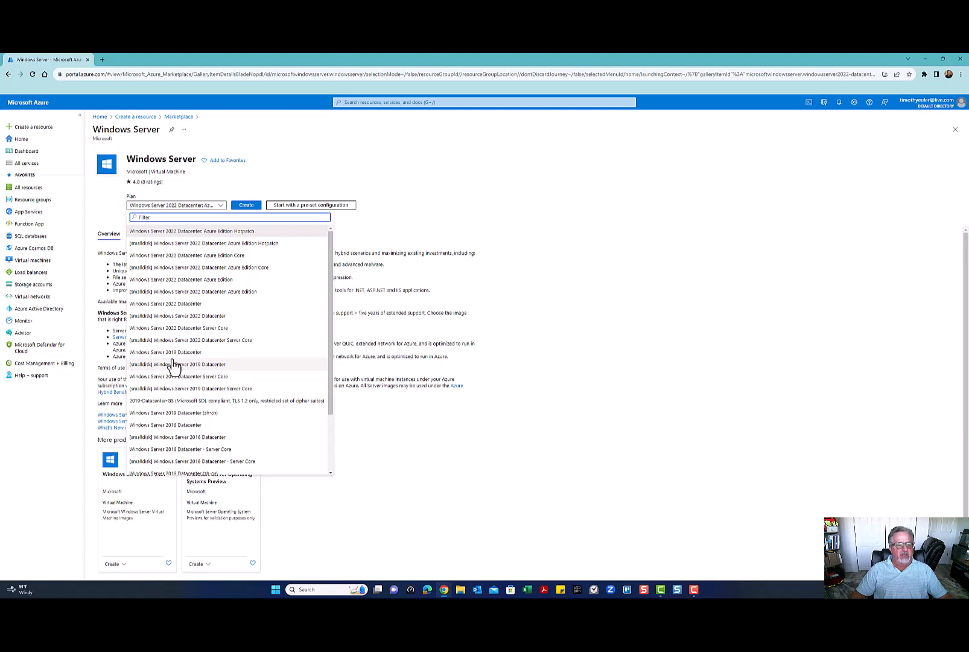
click(146, 366)
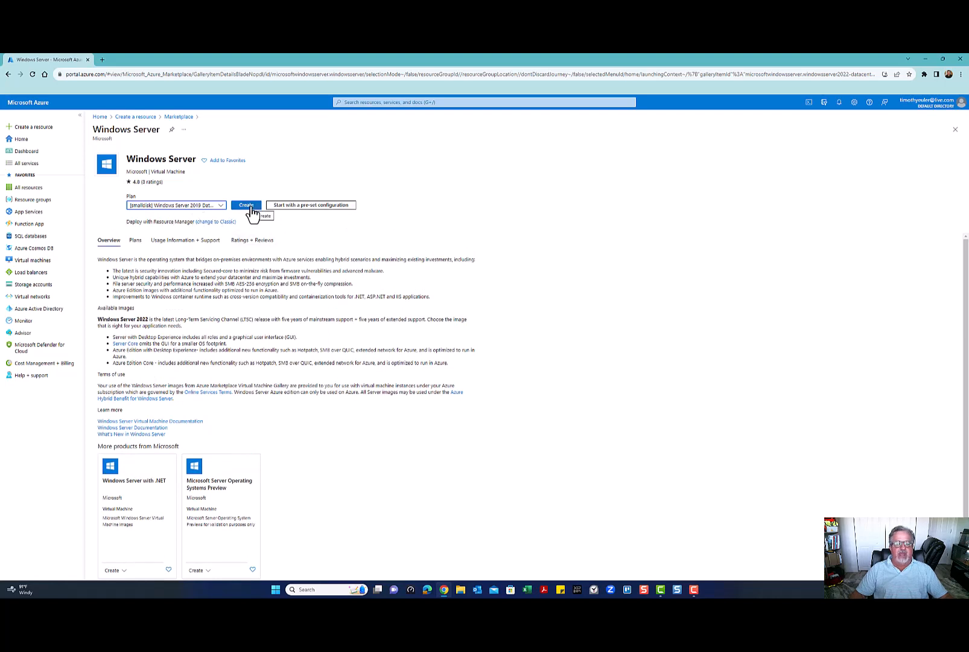
Look over the pre-set workload configurations, return to the Windows Server offer and start creating a virtual machine without a preset
click(328, 211)
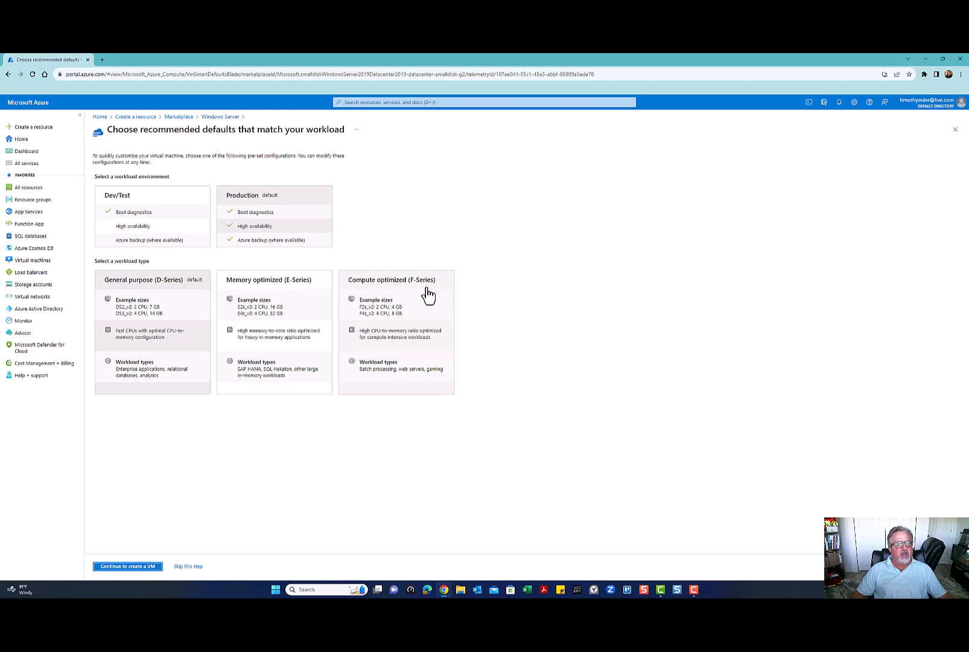
click(223, 118)
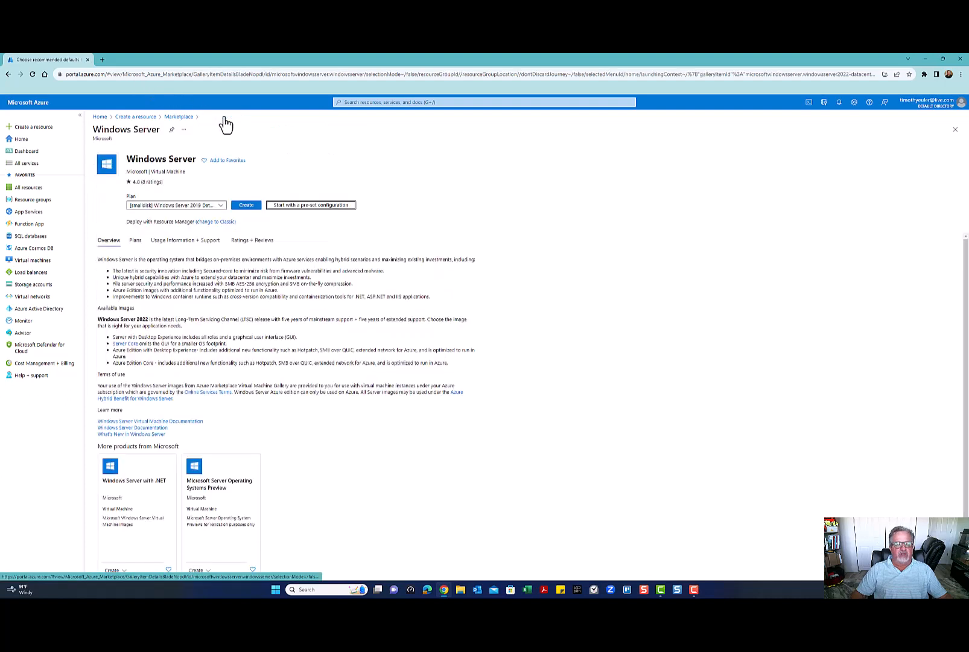
click(247, 206)
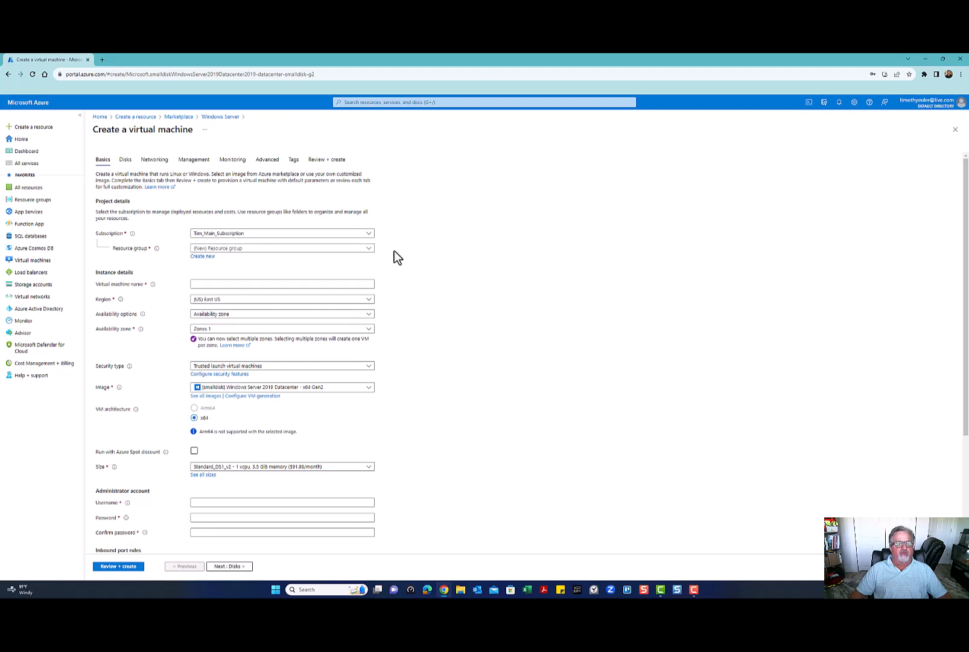
Create a new resource group named YouTube-Group for the virtual machine
click(369, 249)
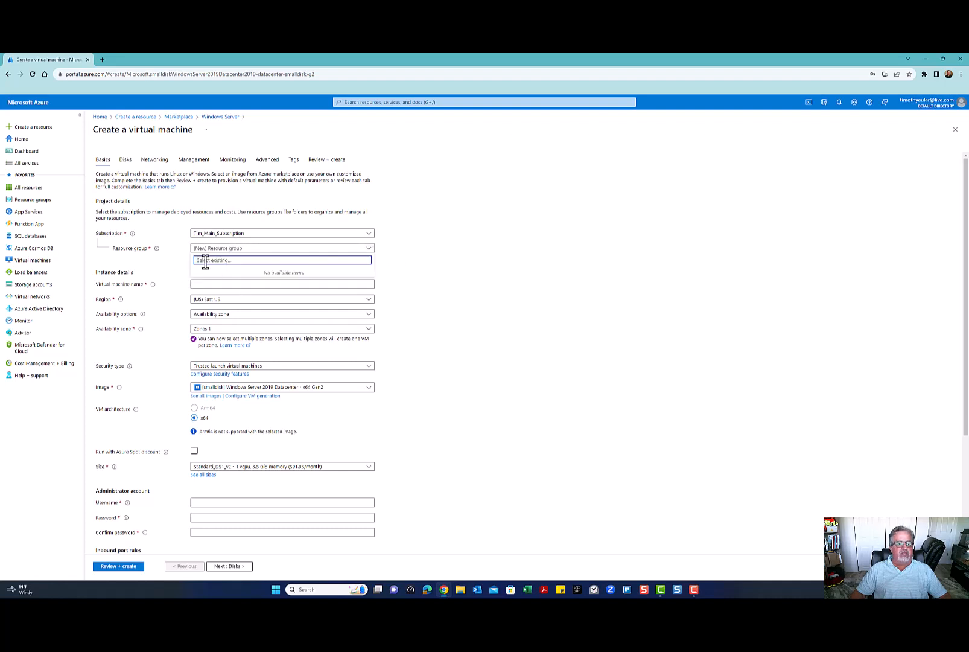
click(398, 269)
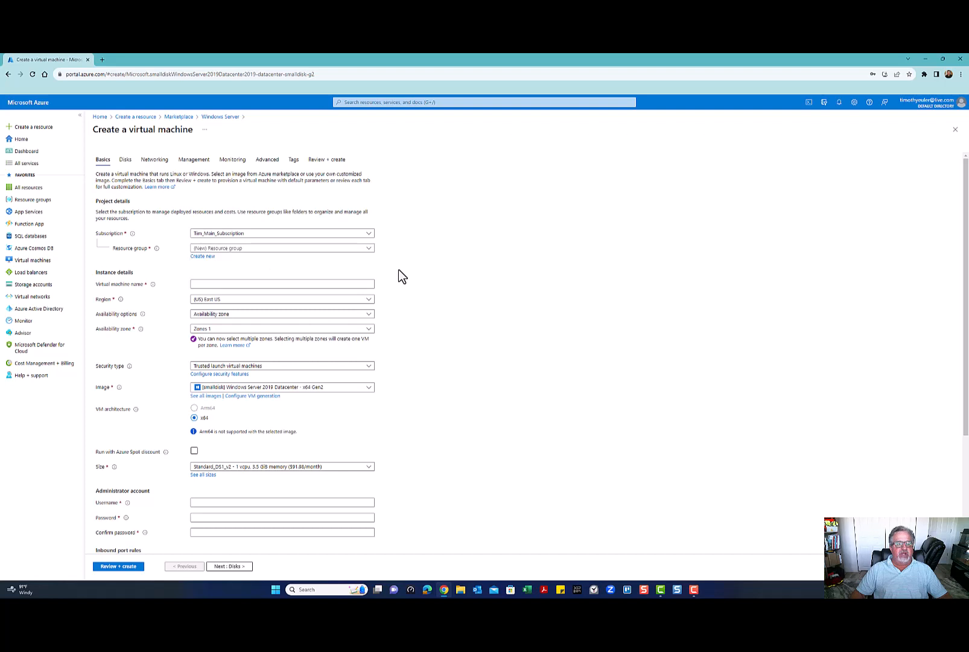
click(211, 258)
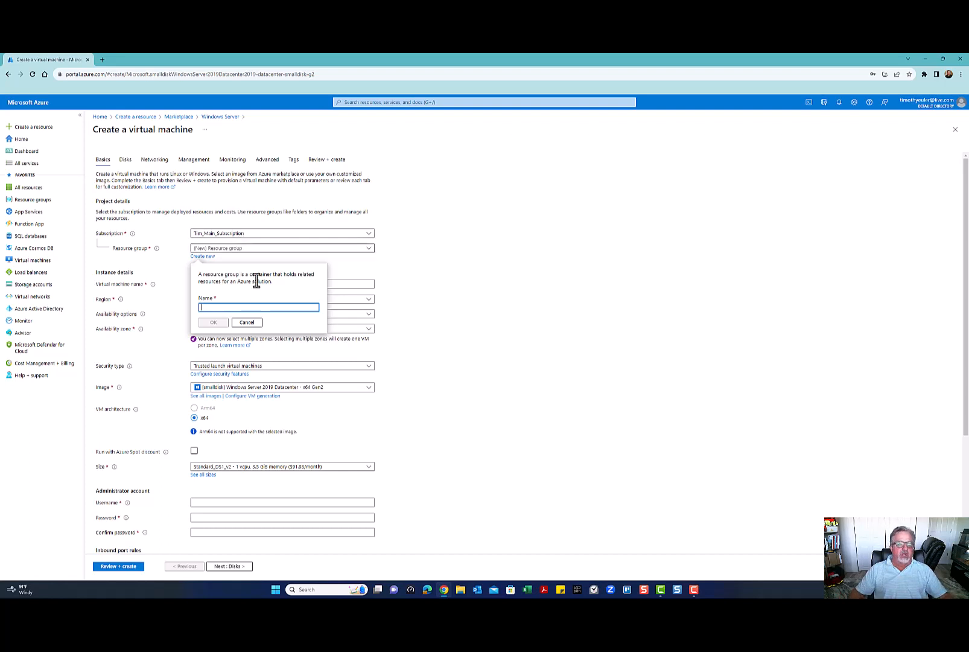
click(250, 308)
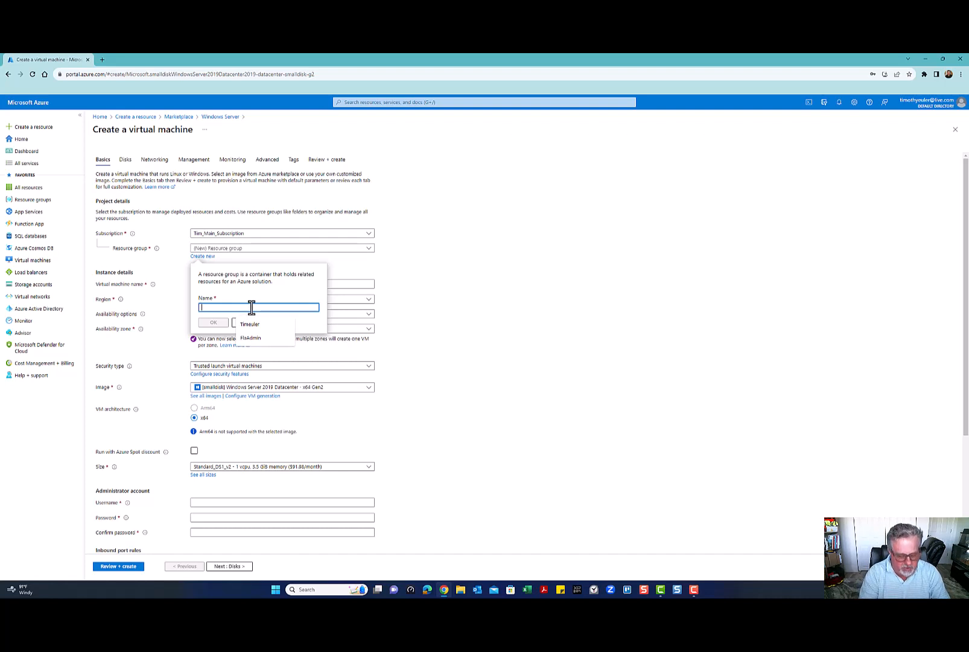
text(YouTube)
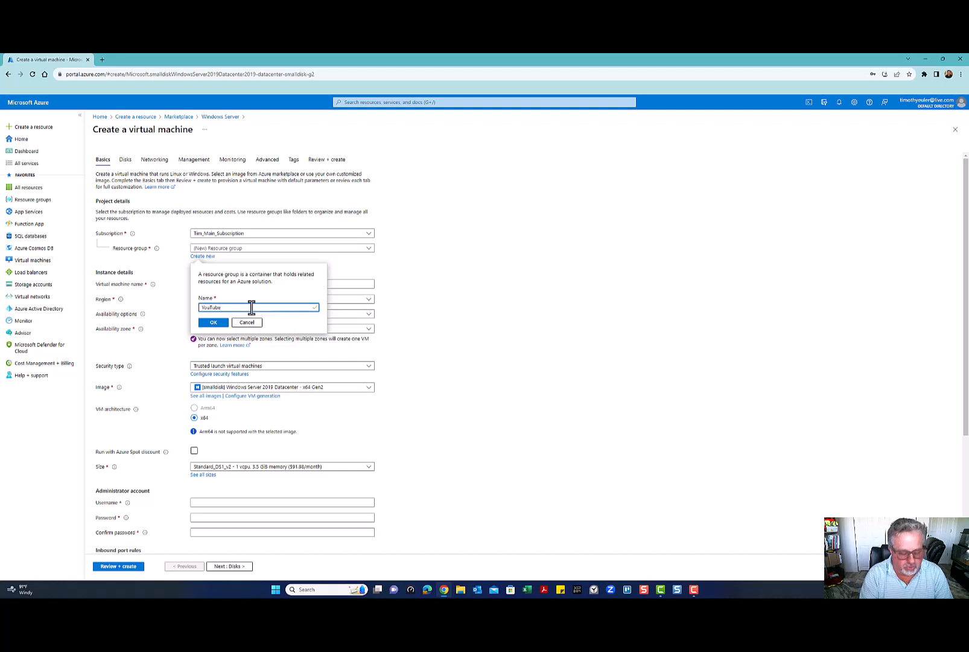
text( G)
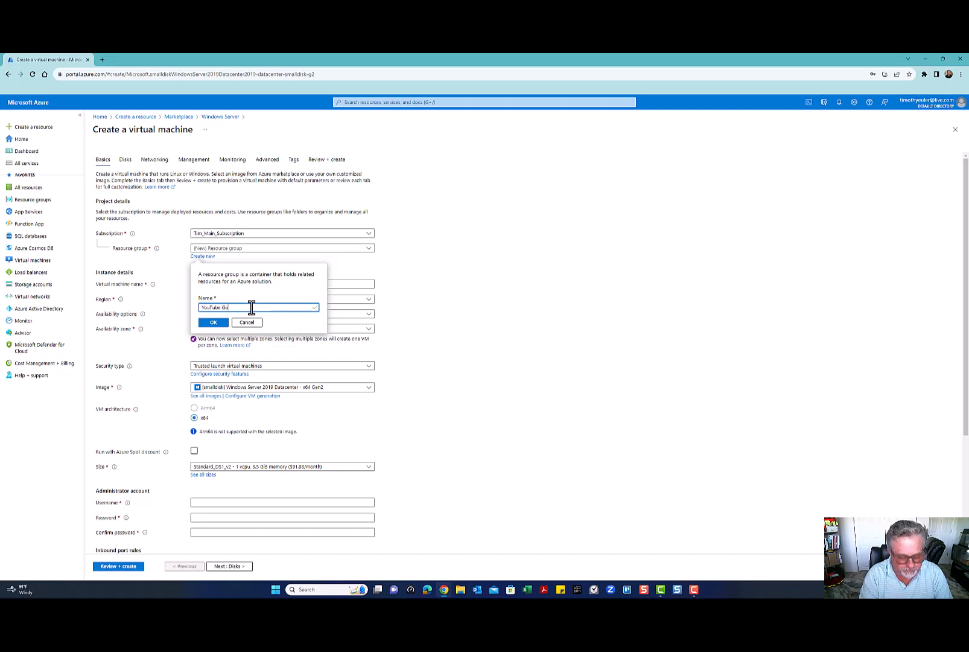
text(roup)
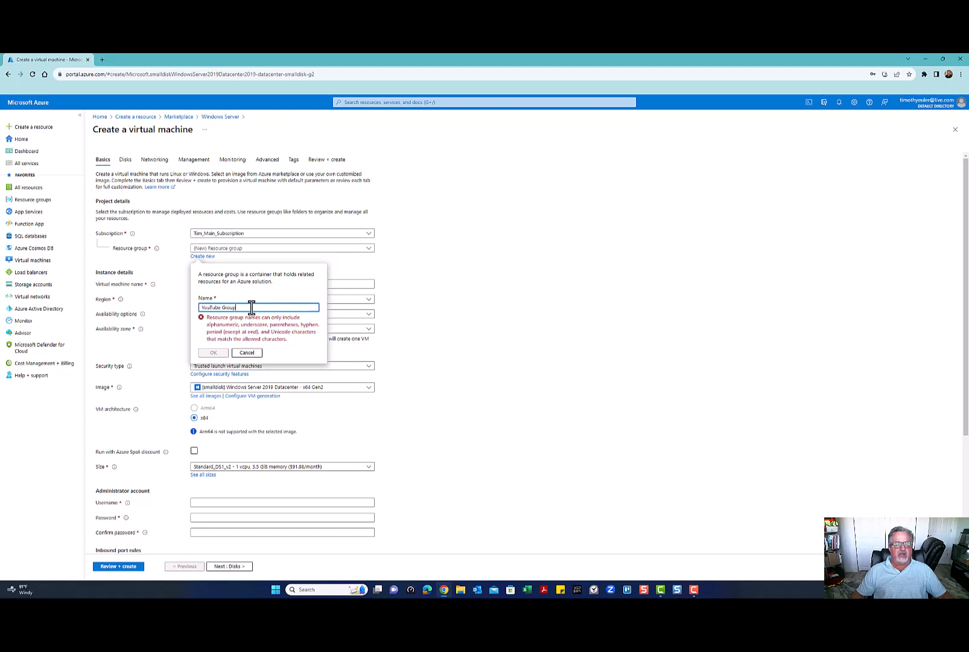
click(221, 307)
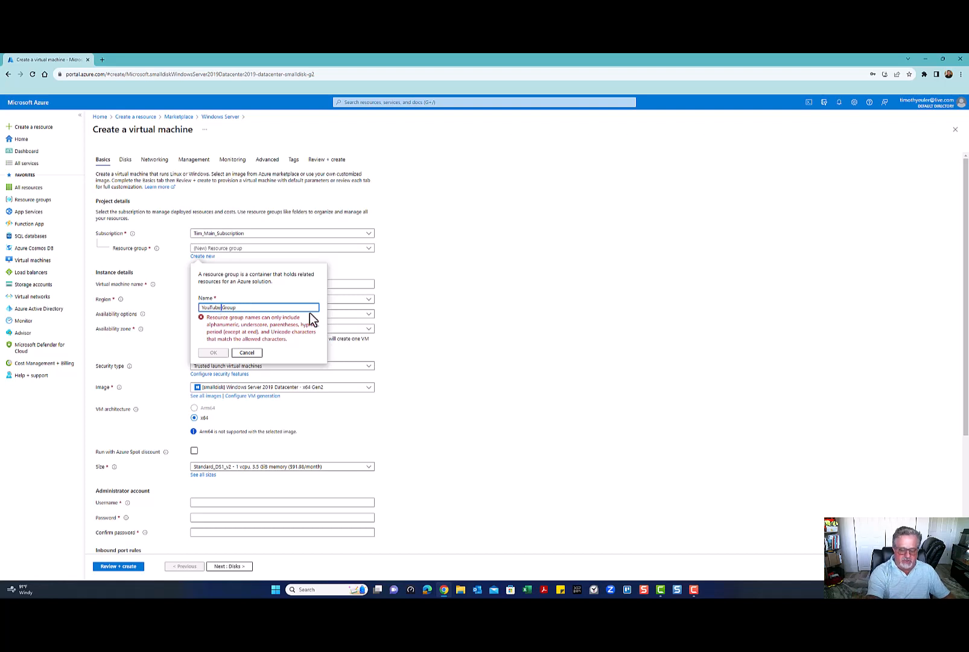
key(BackSpace)
text(-)
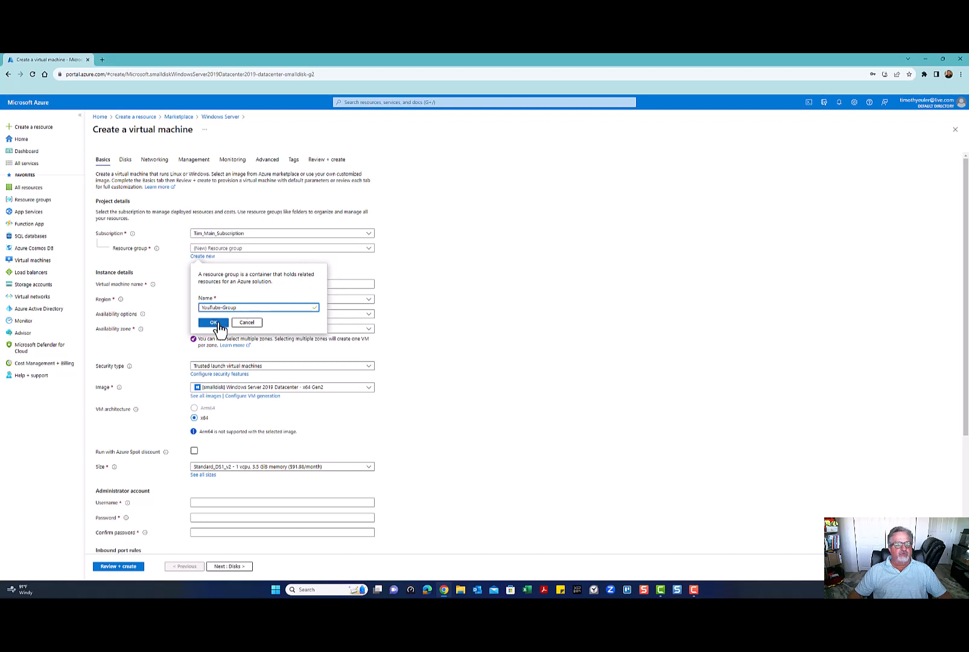
click(215, 323)
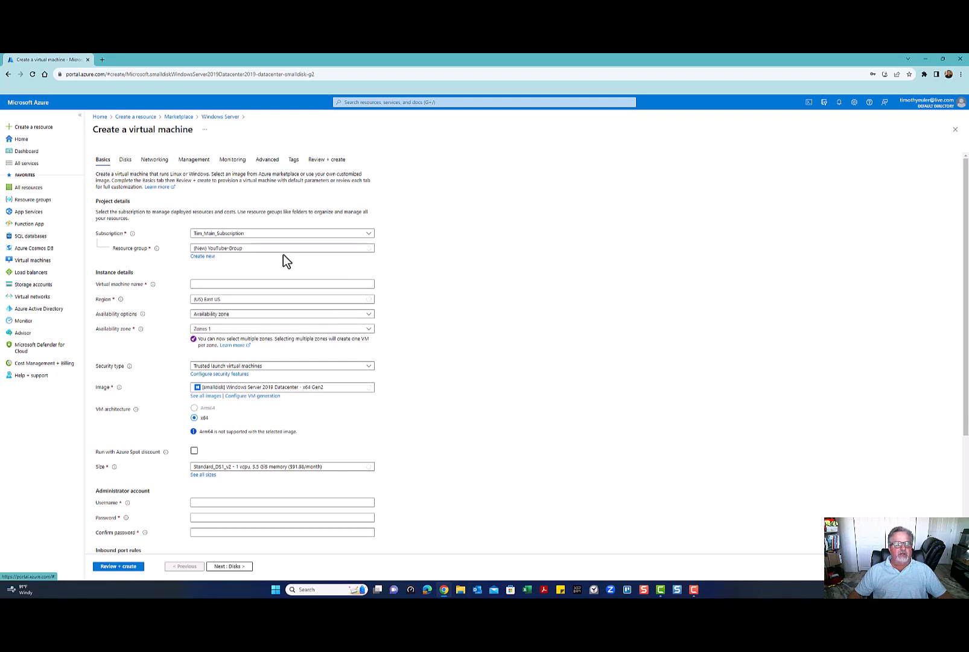
Name the virtual machine YouTube-Server and read the help text on virtual machine names
click(198, 283)
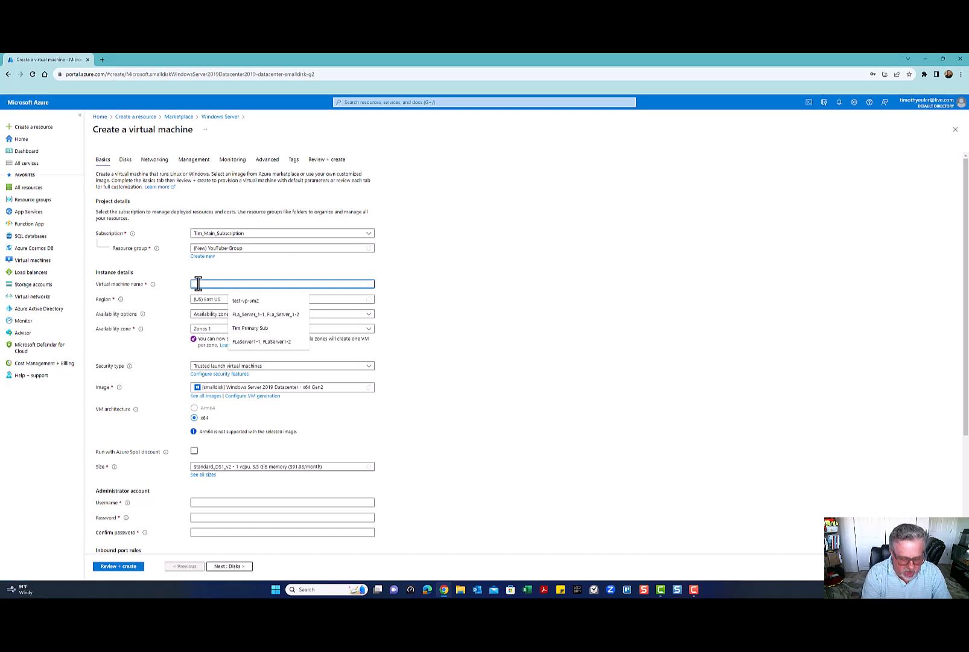
text(v)
text(ouTube)
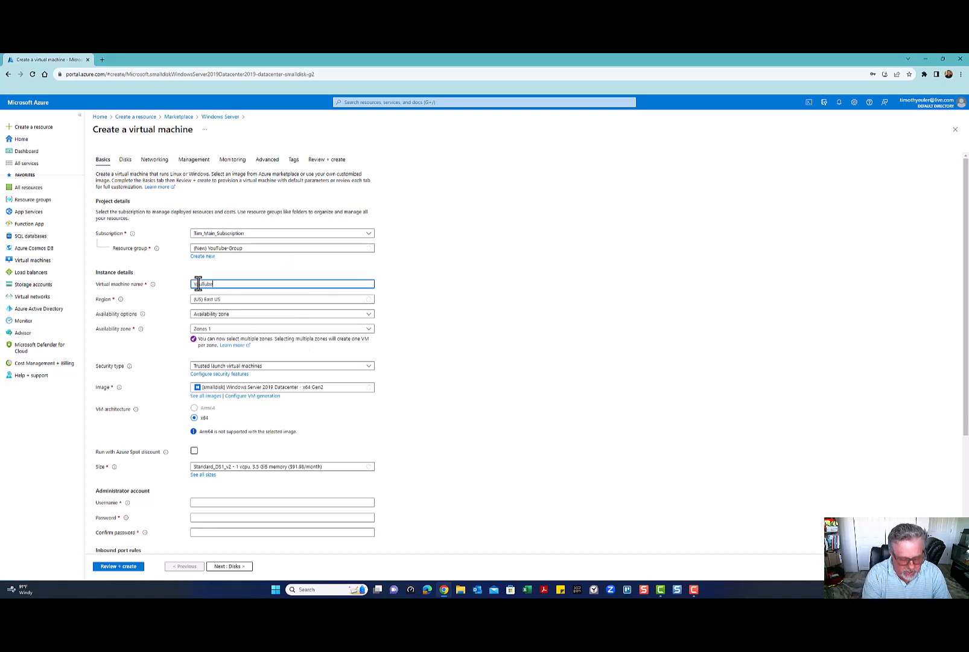
text(_Server)
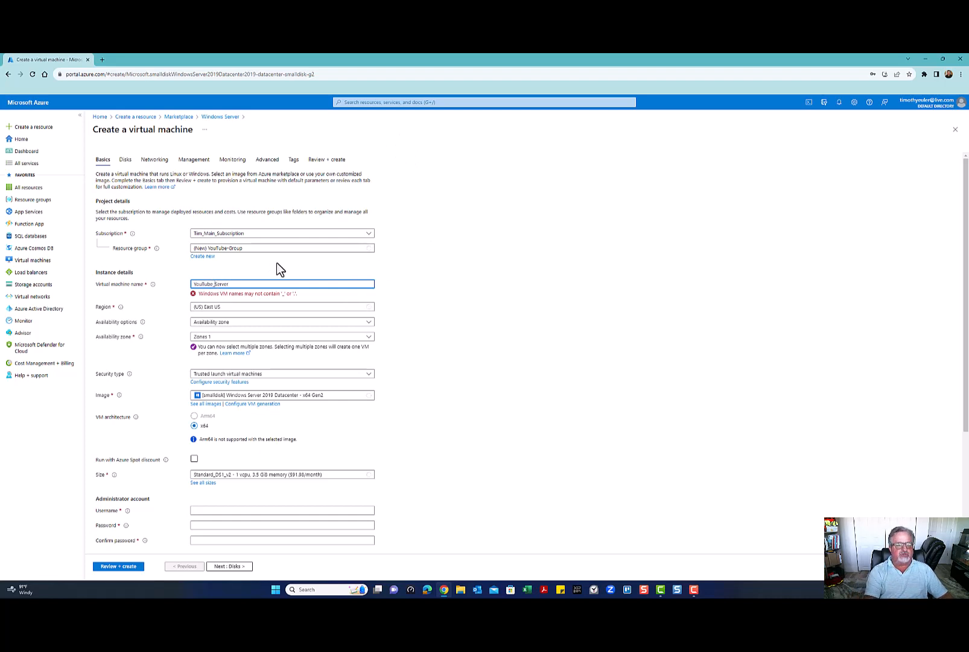
key(BackSpace)
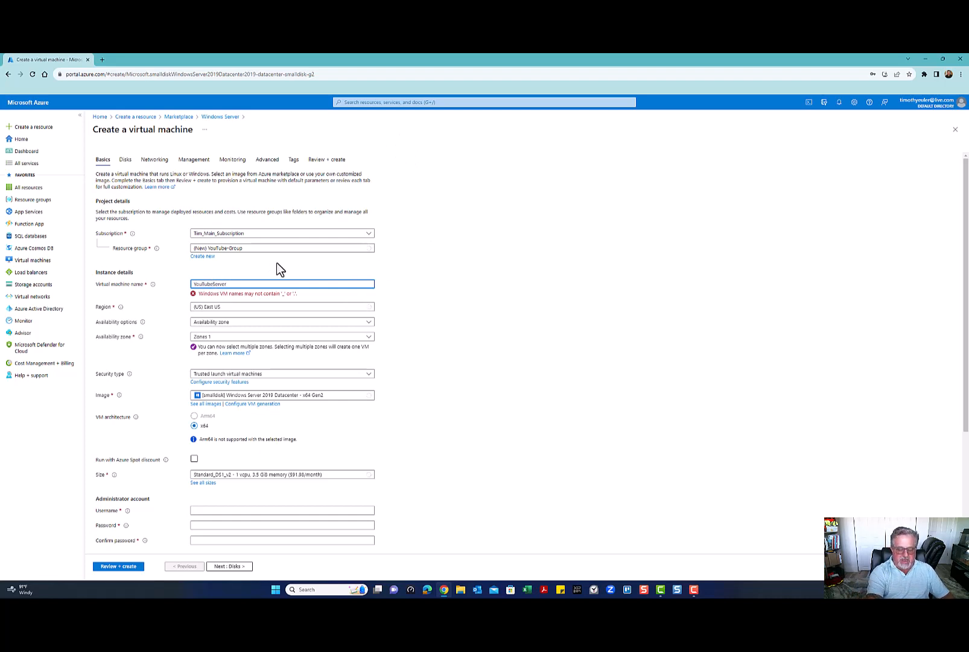
text(-)
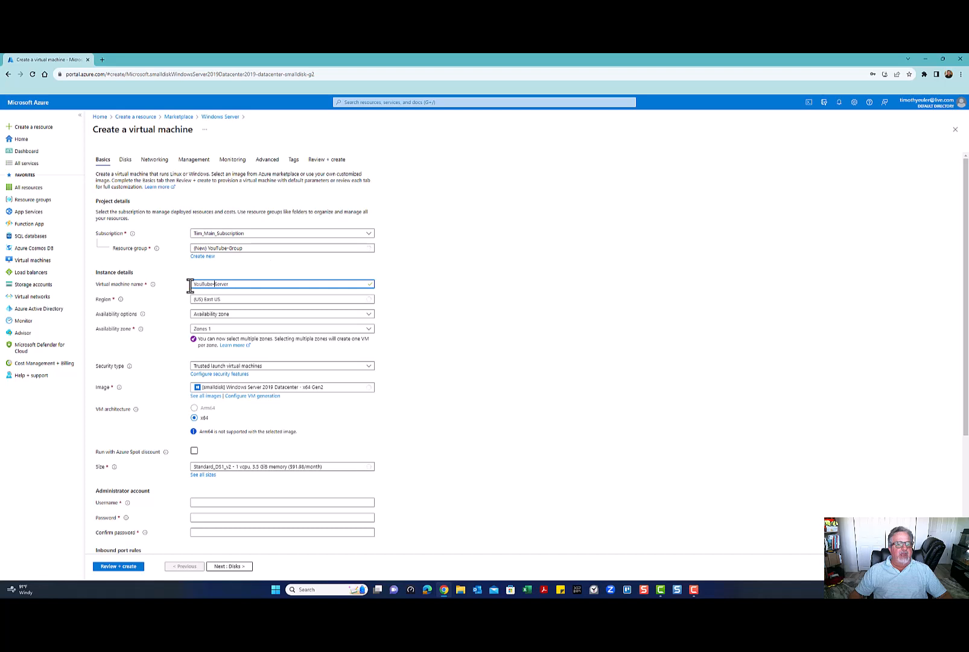
mouse_move(153, 286)
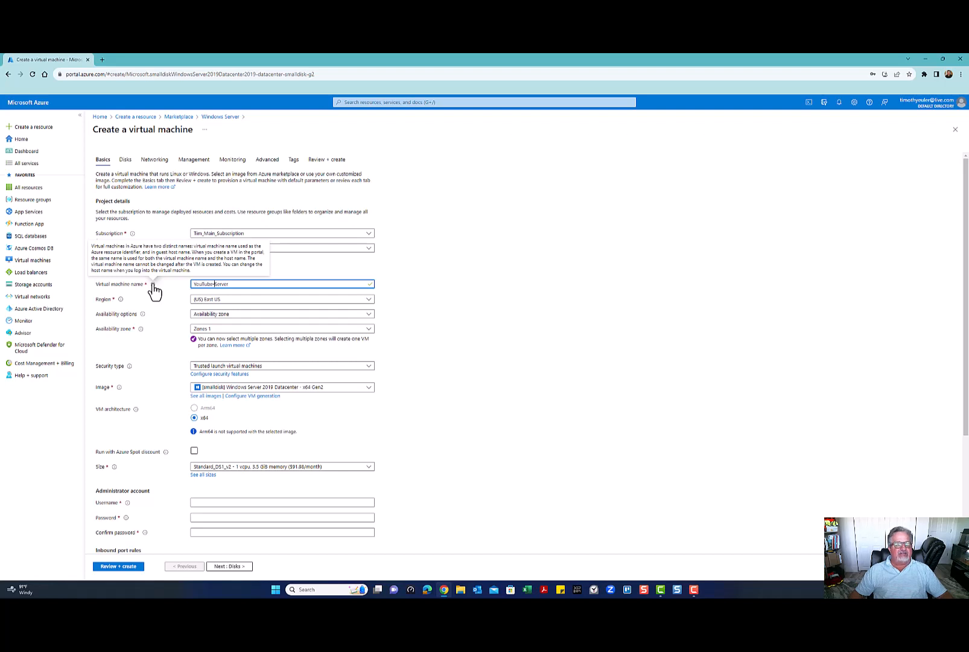
click(441, 285)
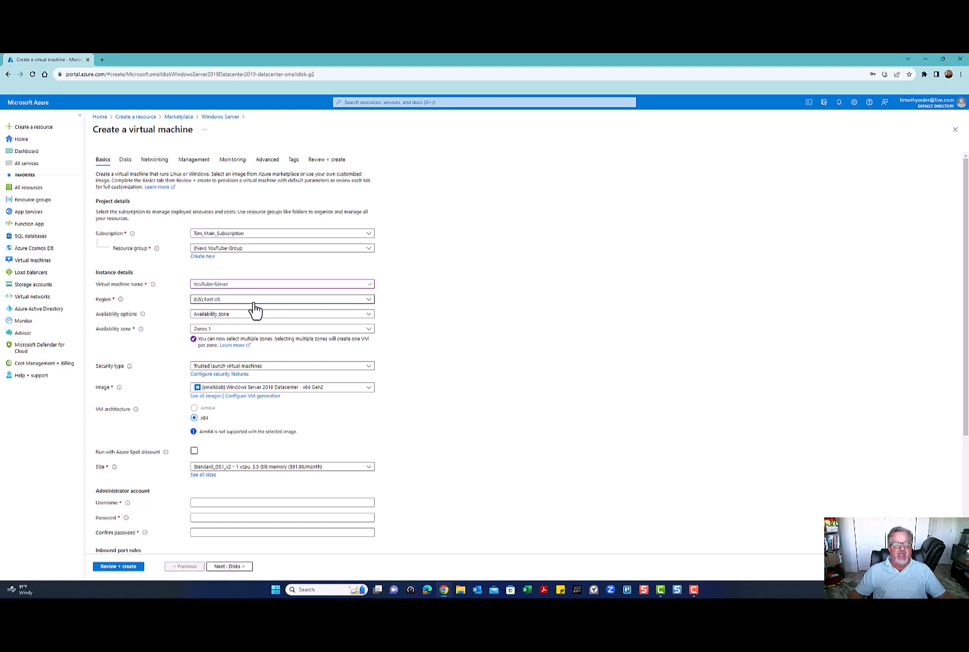
Look through the available Azure regions and keep (US) East US for the virtual machine
click(369, 302)
scroll(275, 400, down, 5)
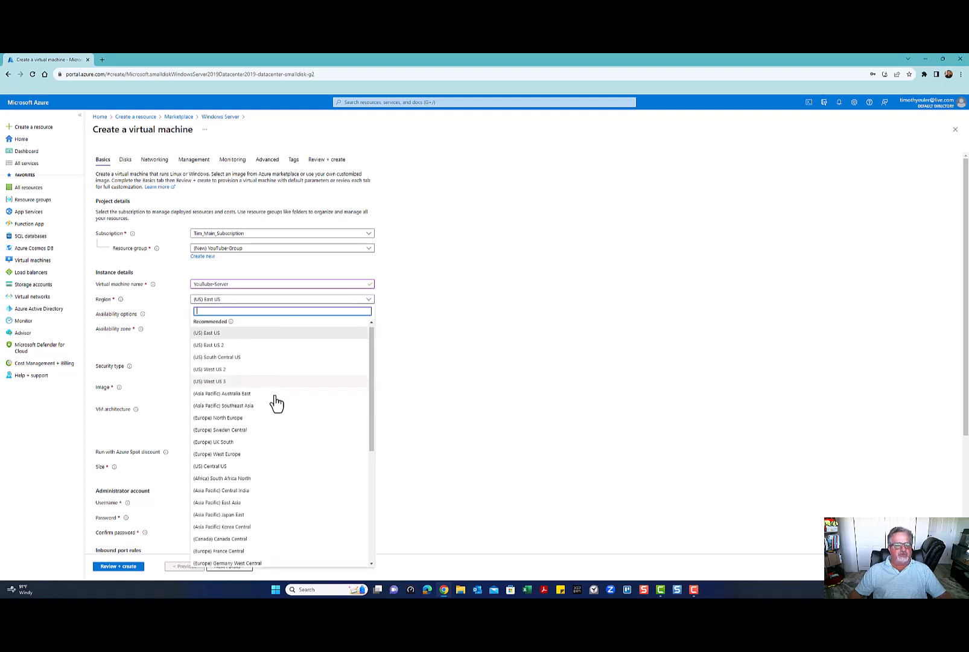
scroll(282, 423, down, 3)
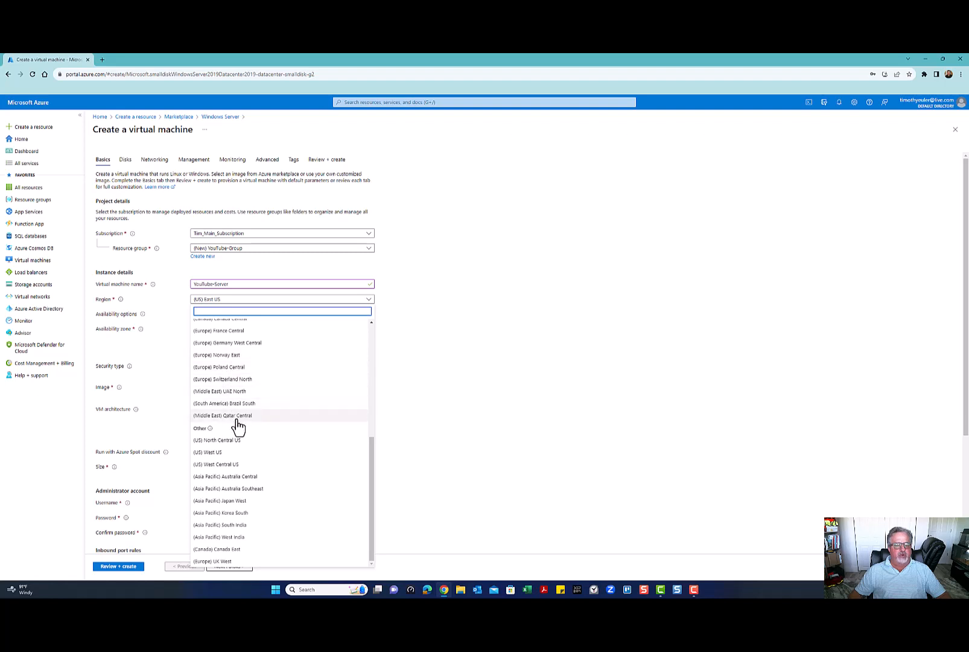
scroll(239, 419, up, 3)
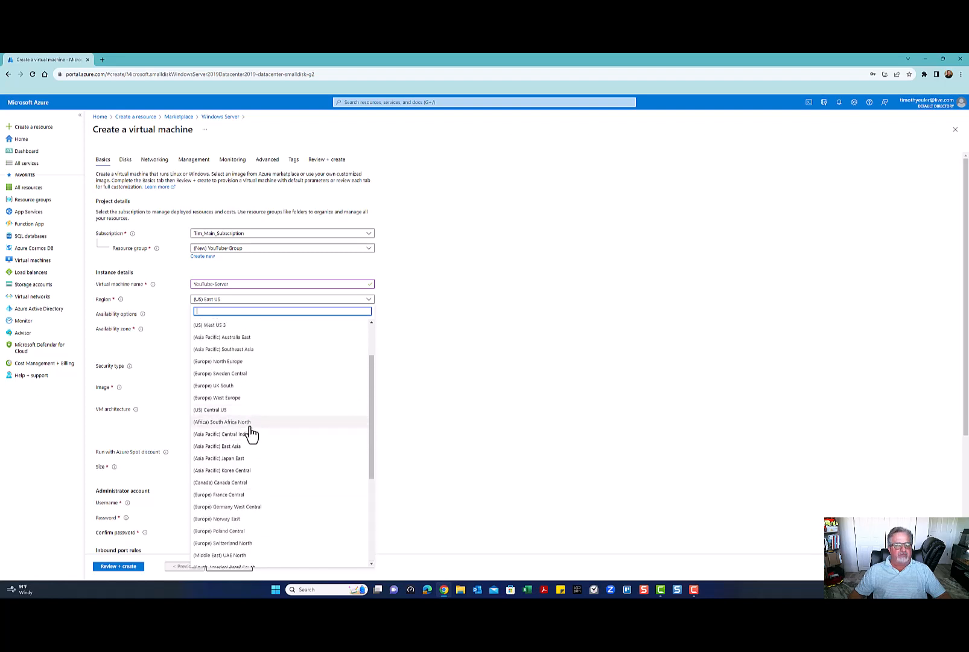
scroll(249, 372, up, 2)
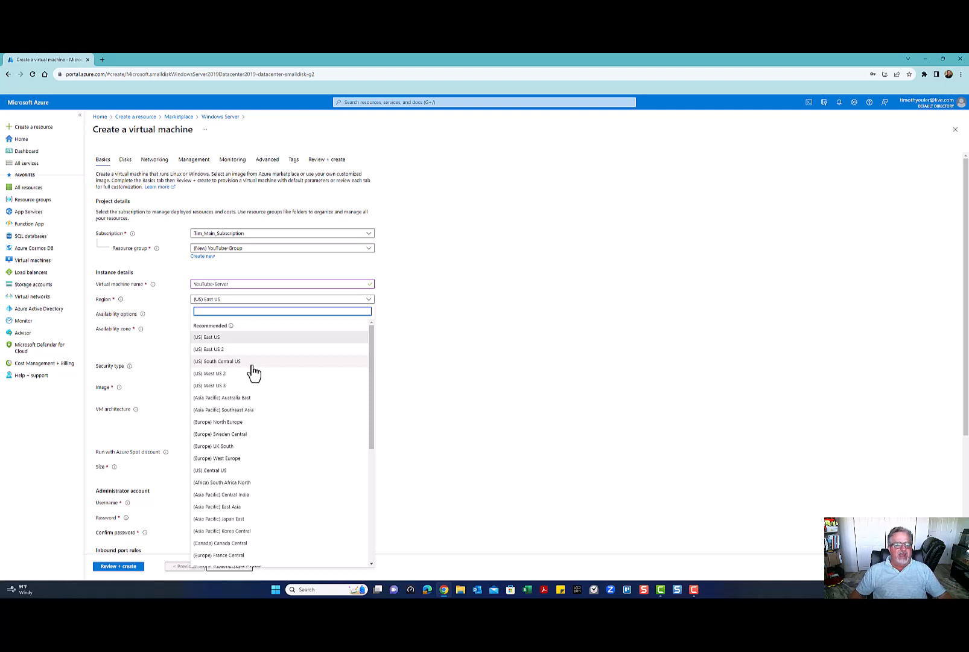
click(223, 337)
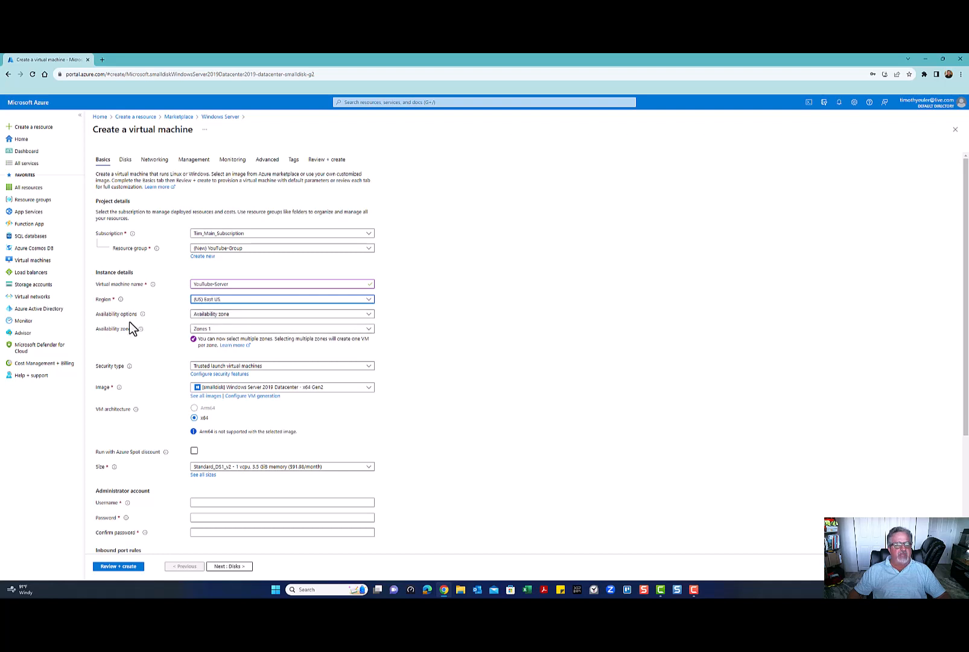
Look over the availability options and add Zone 2 and Zone 3 to the selected availability zones
click(368, 314)
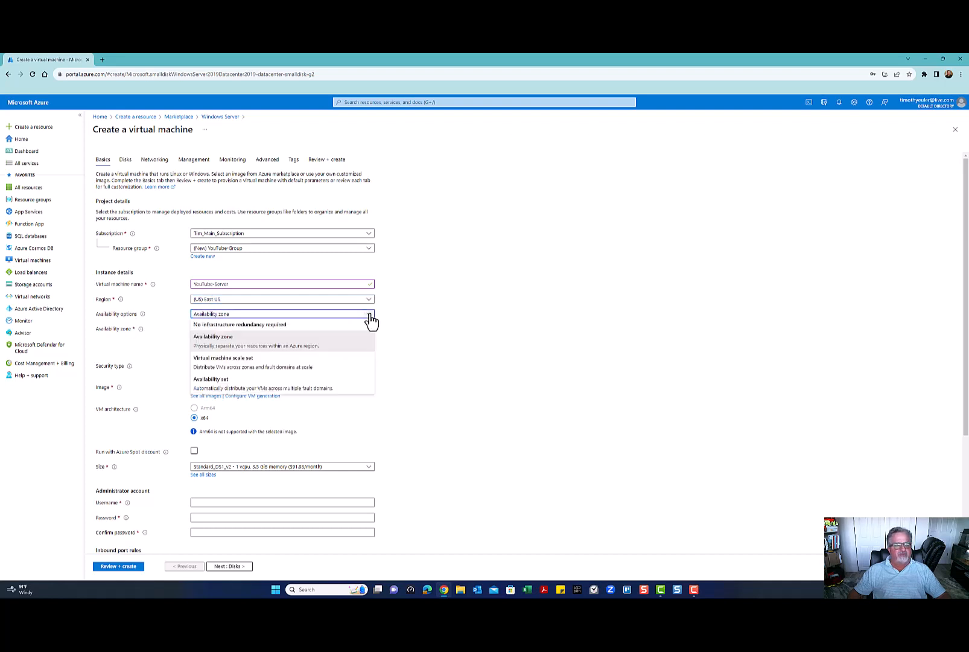
click(236, 318)
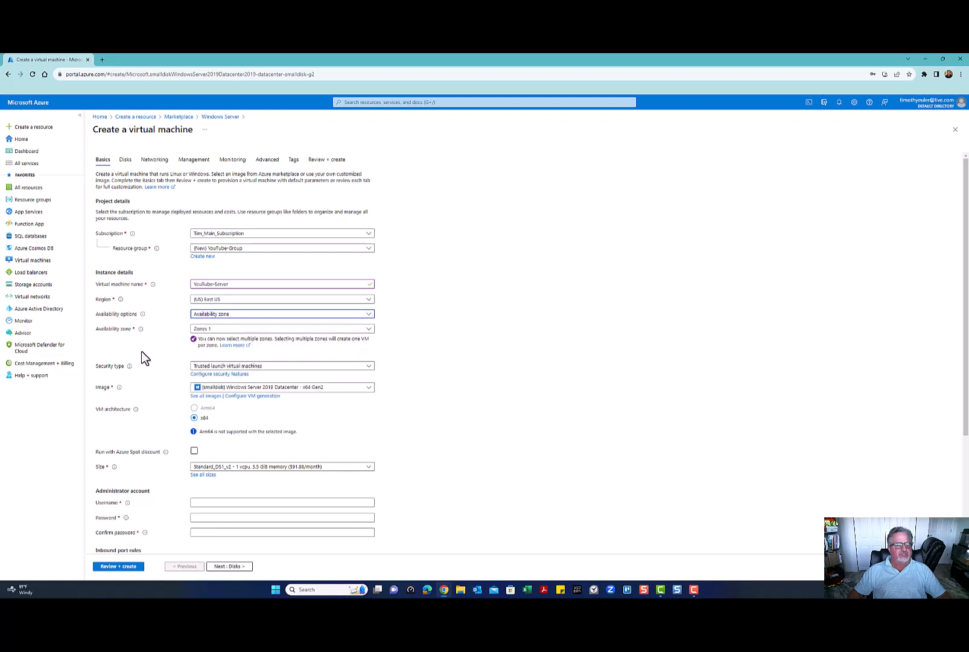
click(371, 331)
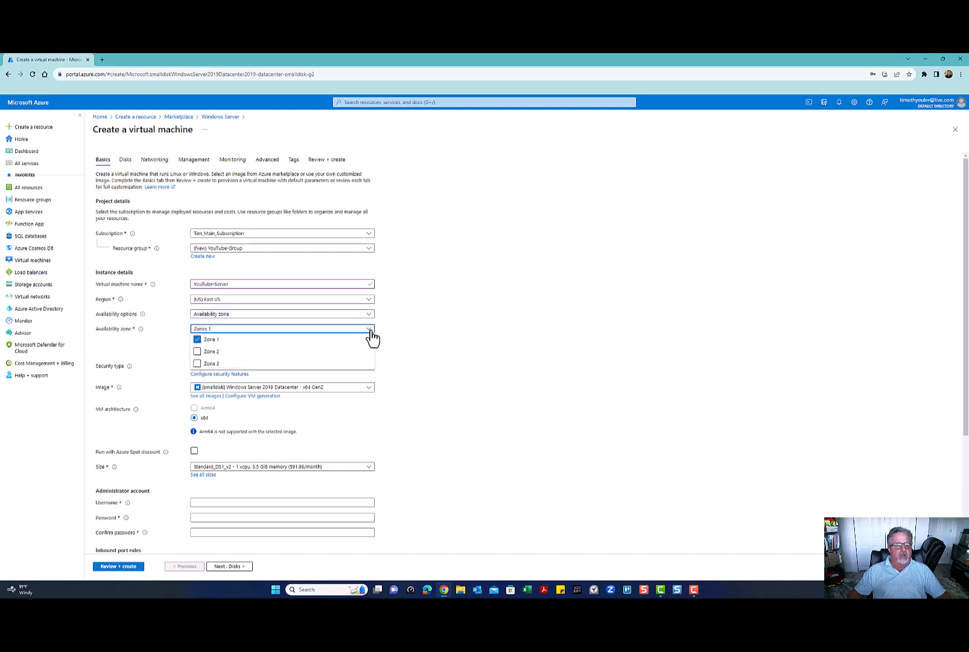
click(198, 351)
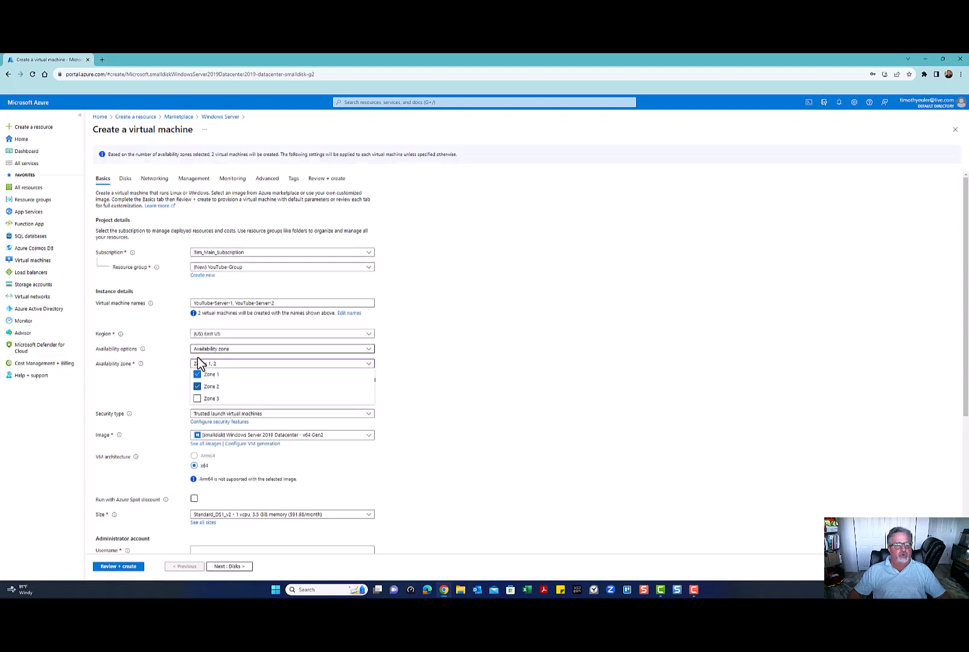
click(197, 399)
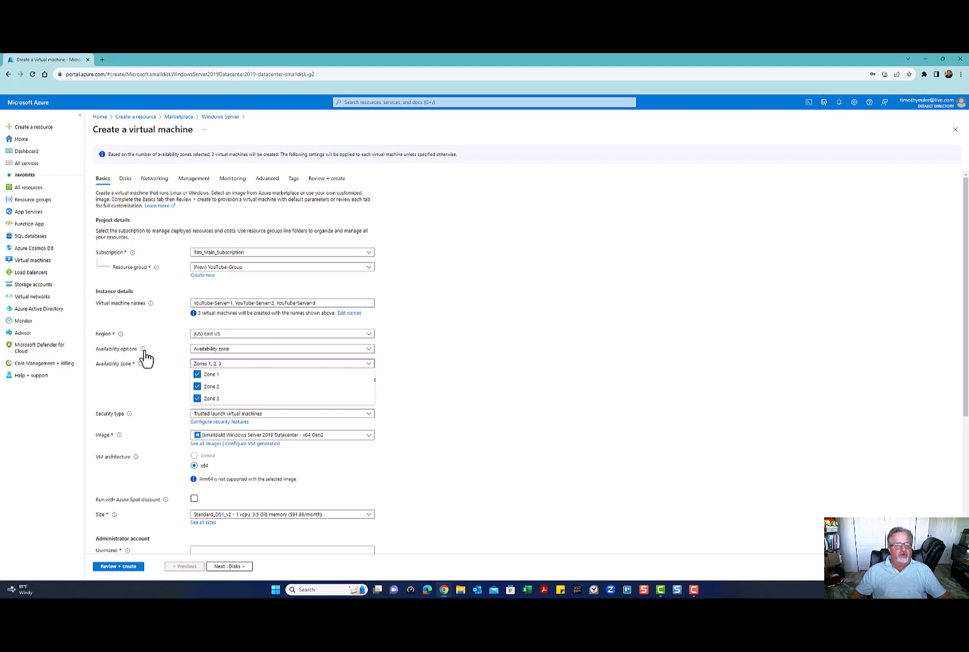
Set the availability options to No infrastructure redundancy required
click(372, 356)
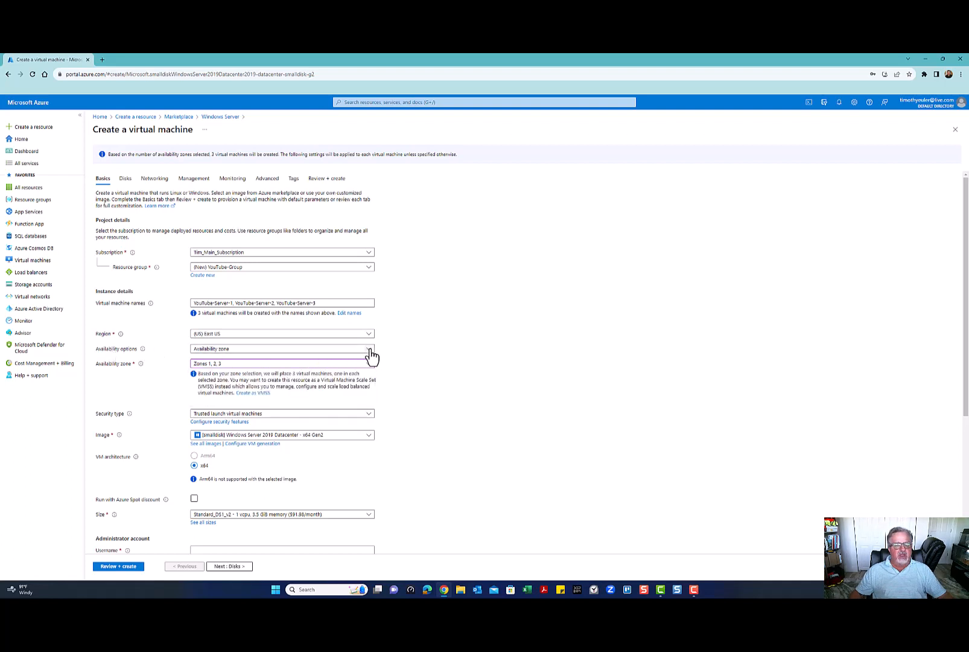
click(255, 363)
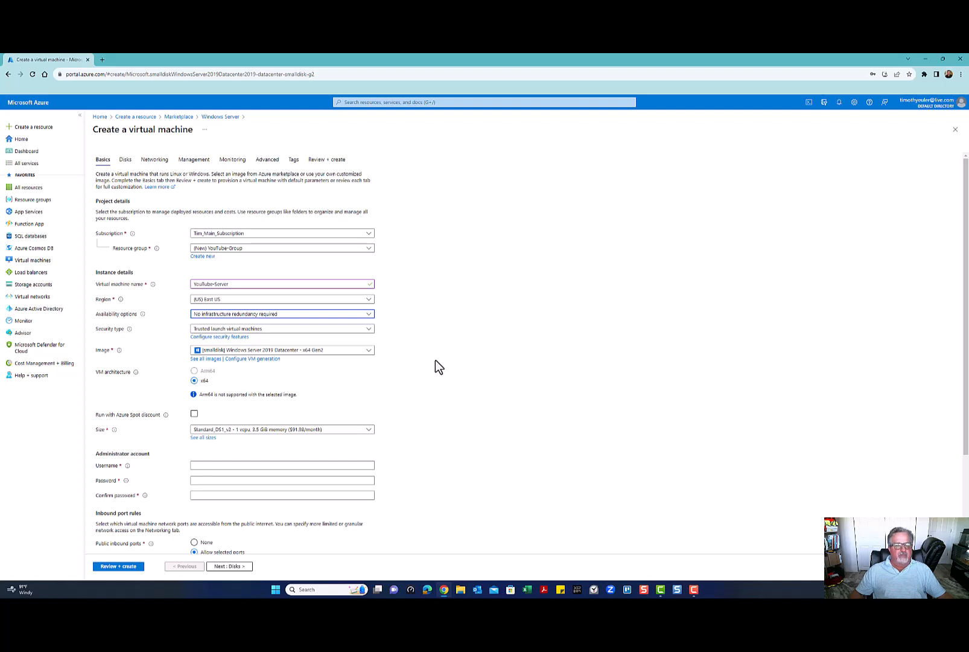
Fill in the administrator account's username with the saved entry for the account owner
scroll(437, 369, down, 2)
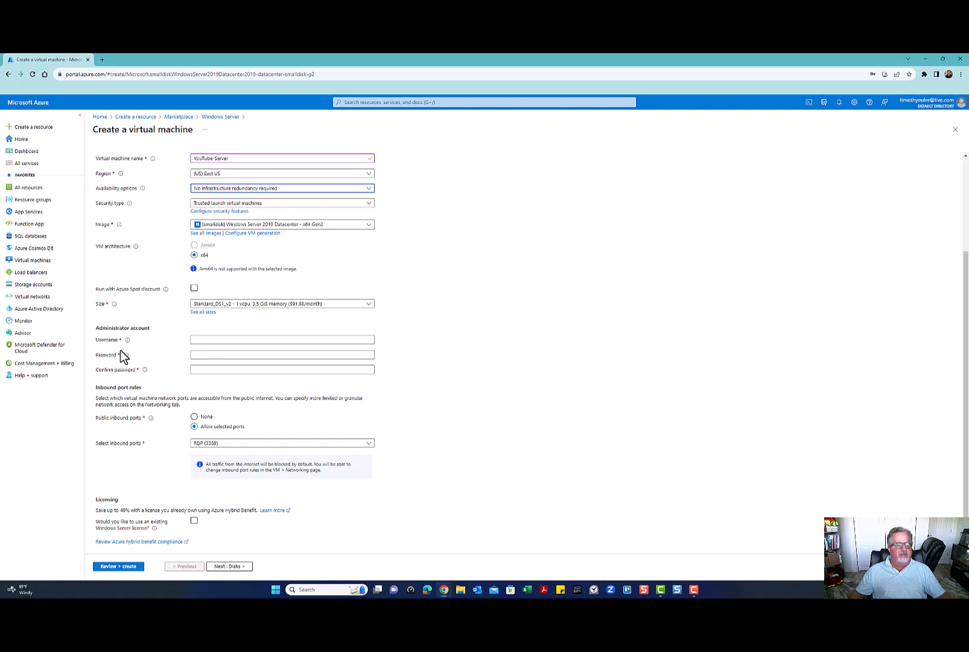
mouse_move(126, 340)
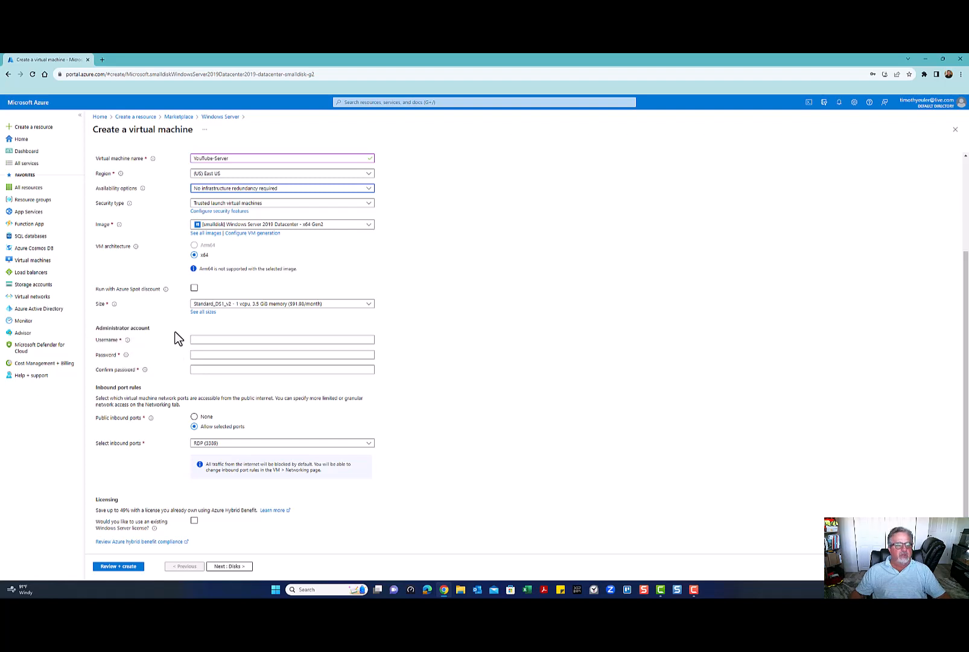
click(221, 339)
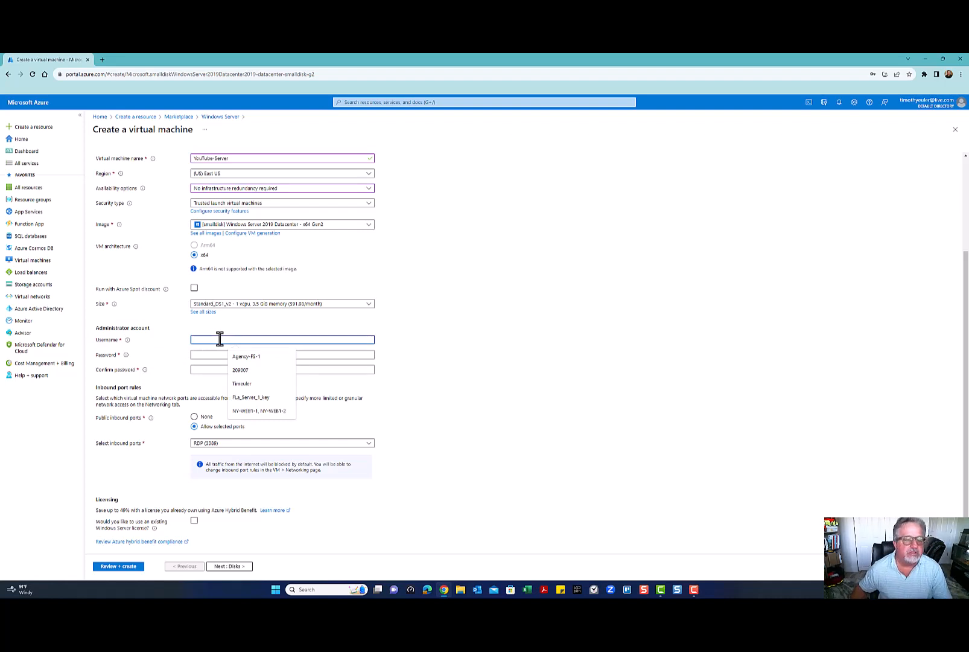
click(242, 384)
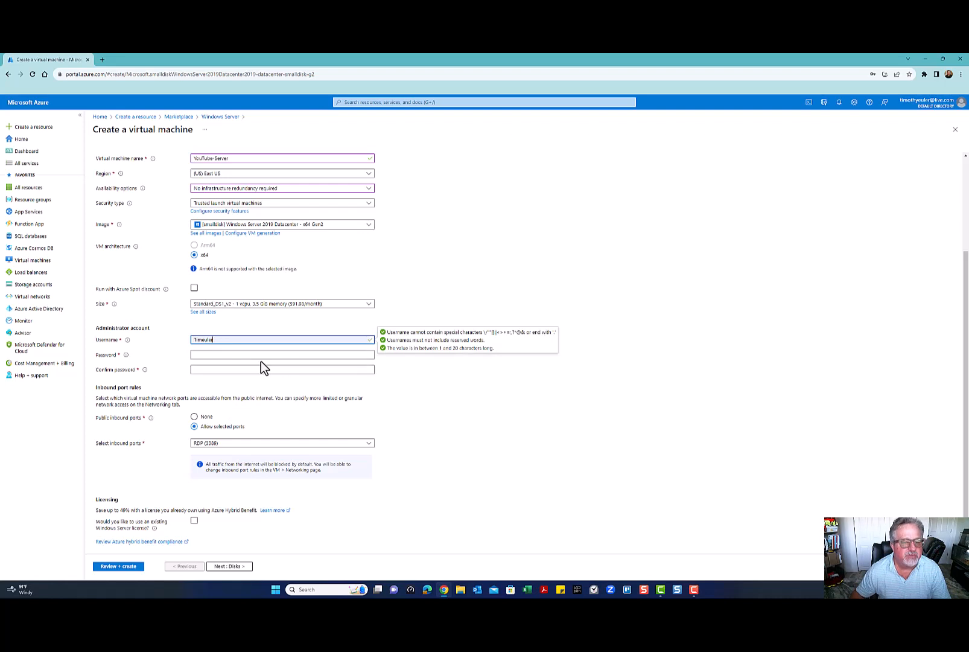
Enter the administrator account password and repeat it in the confirmation field
click(241, 354)
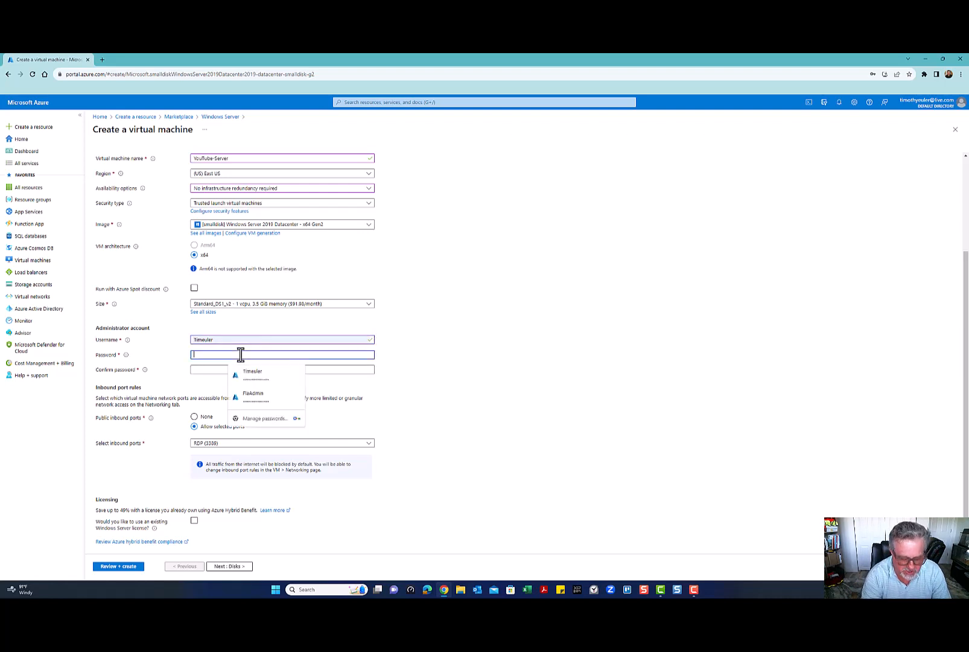
text(••)
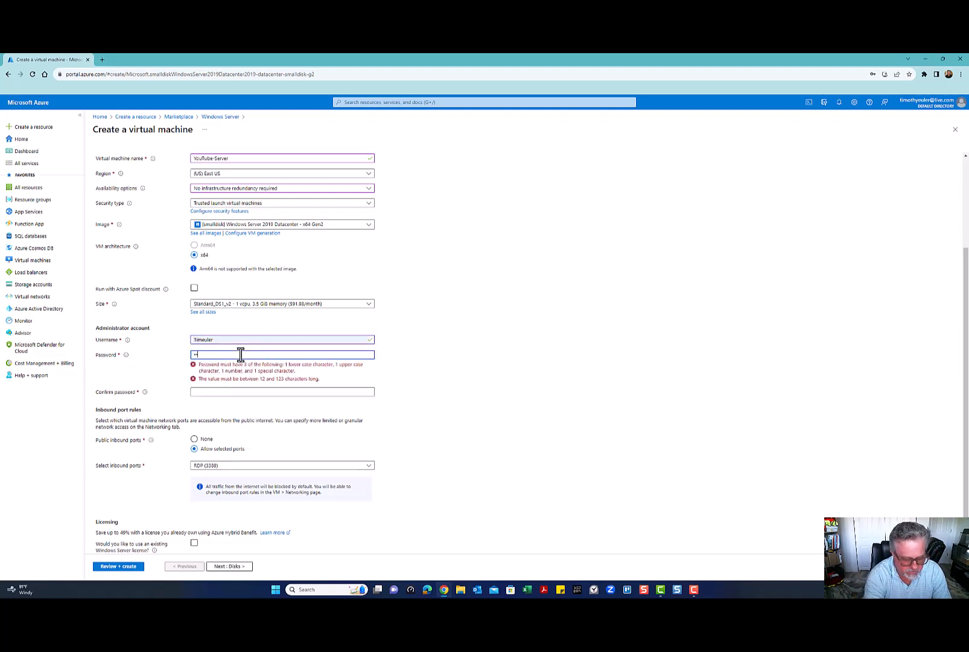
text(•••••••)
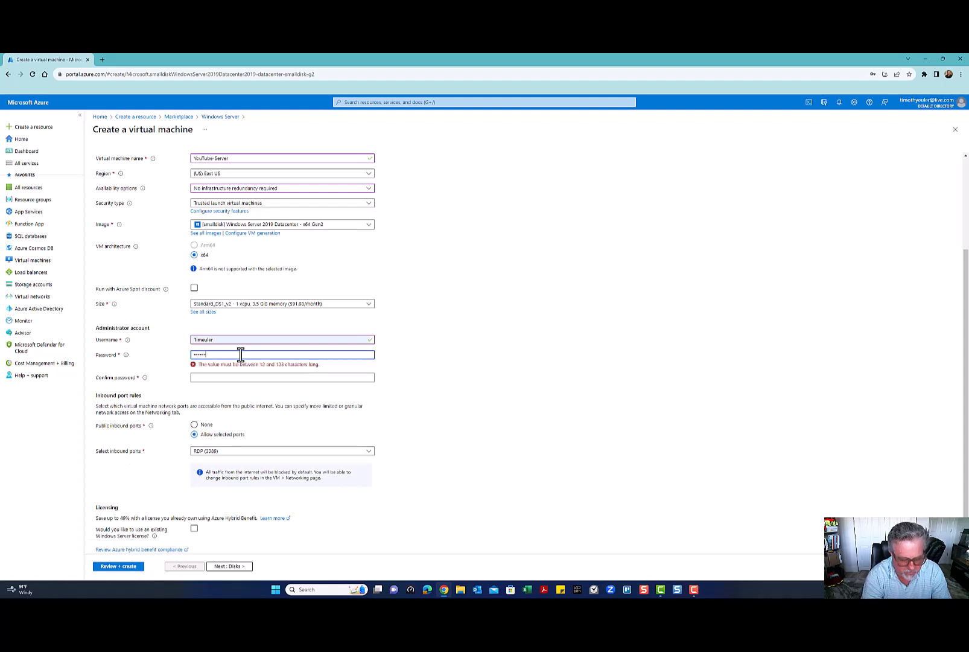
text(••••)
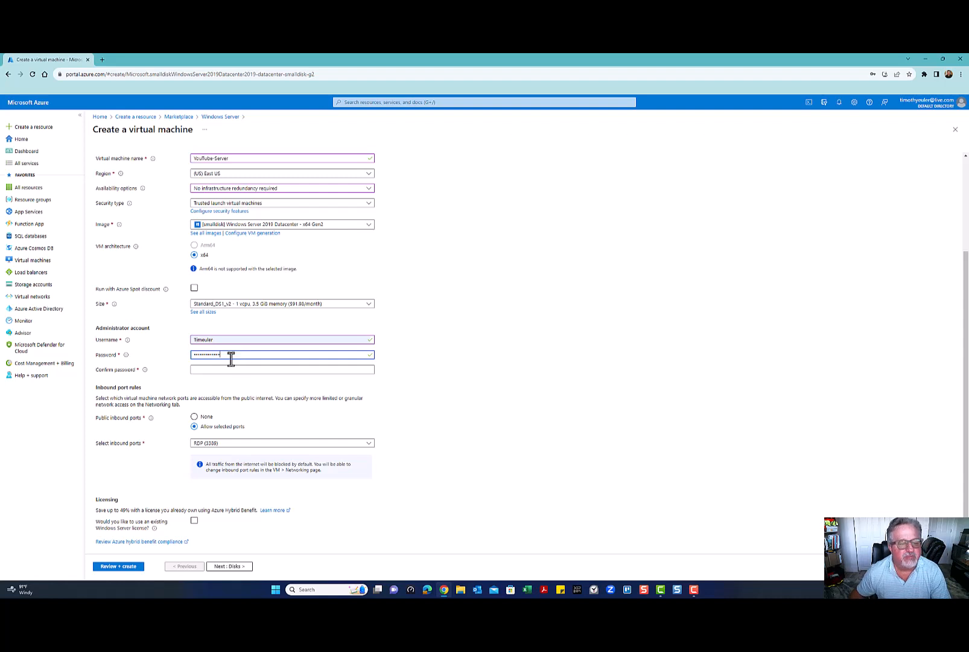
click(238, 370)
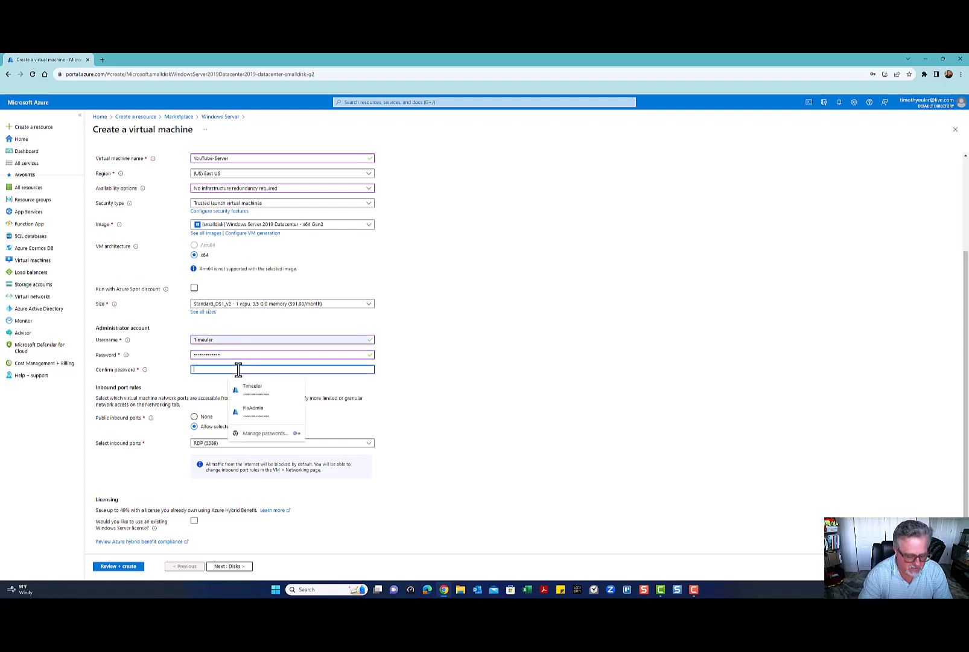
text(•)
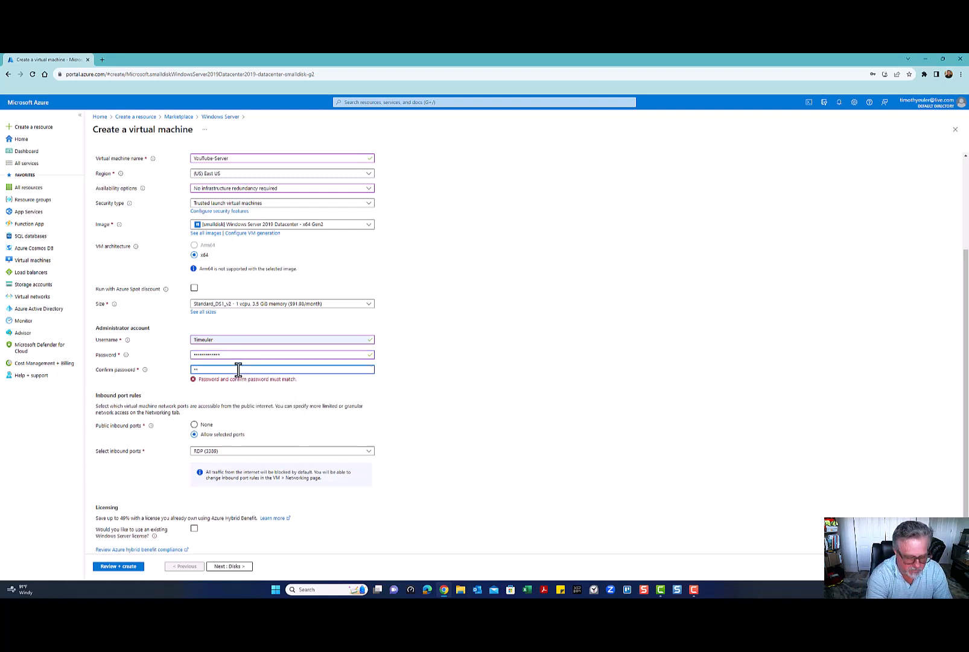
text(••••)
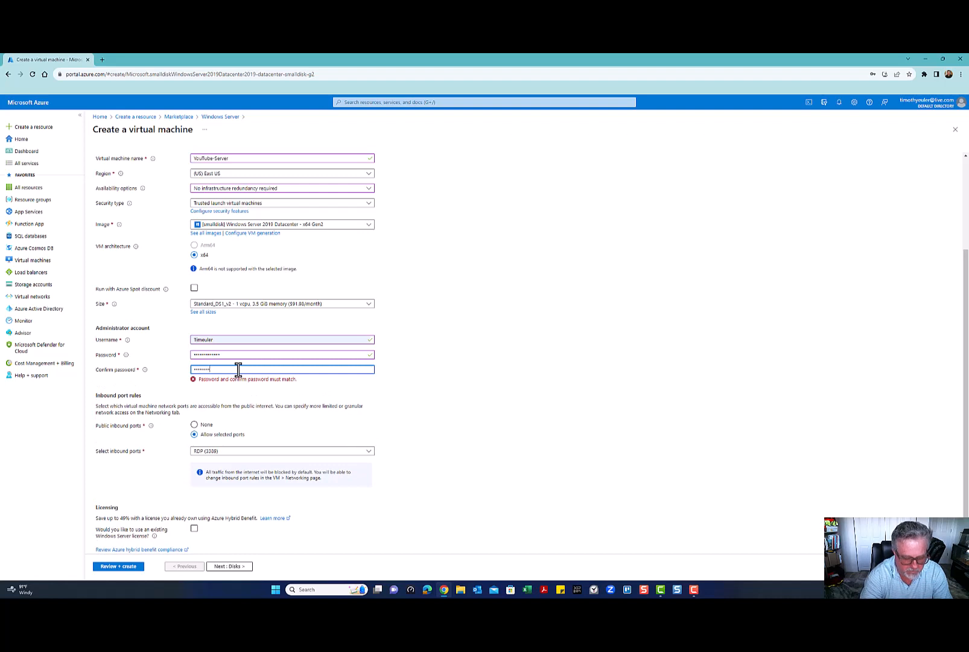
text(••••)
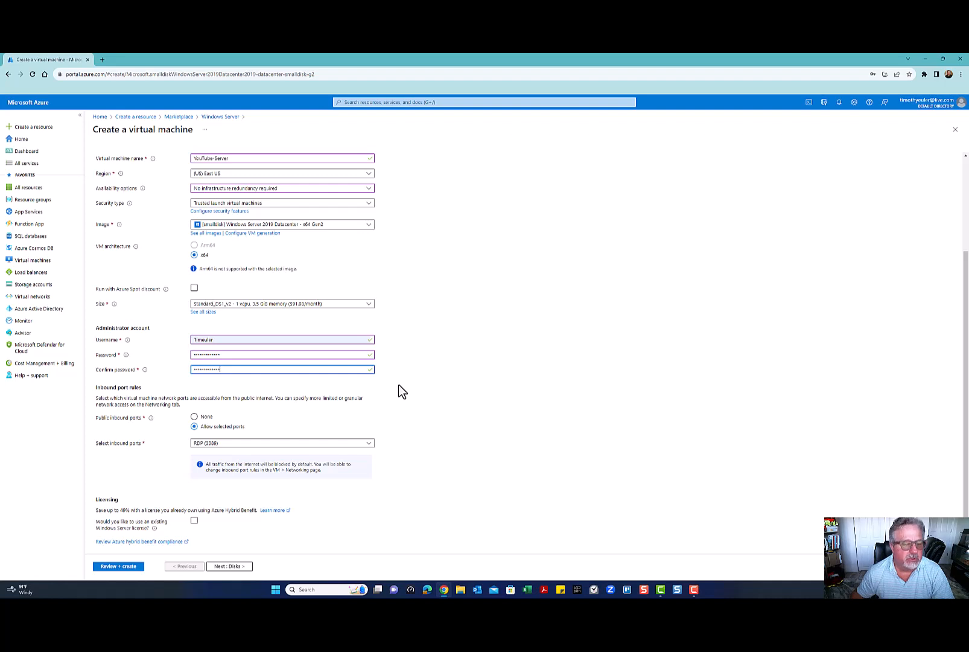
Allow selected public inbound ports and look over the port choices, keeping RDP (3389)
click(194, 425)
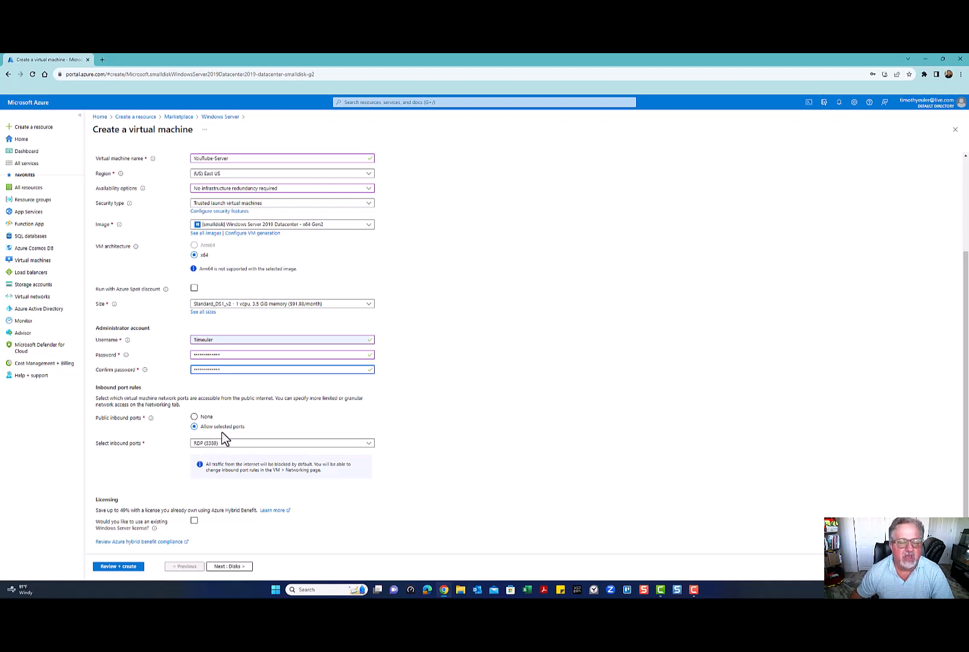
click(369, 447)
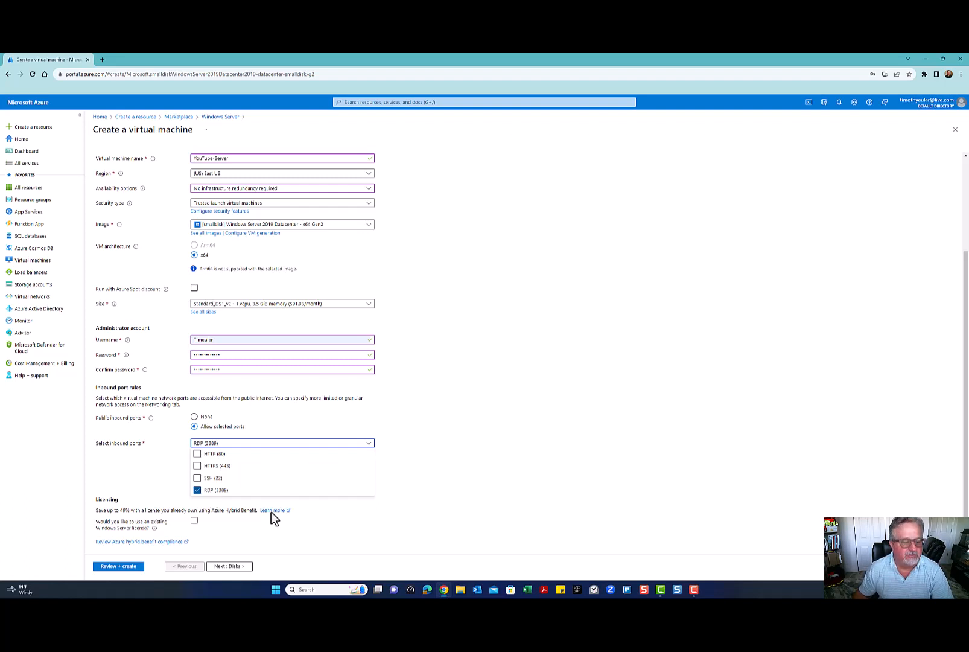
Apply an existing Windows Server license and confirm eligibility for the Azure Hybrid Benefit
click(195, 523)
scroll(375, 516, down, 1)
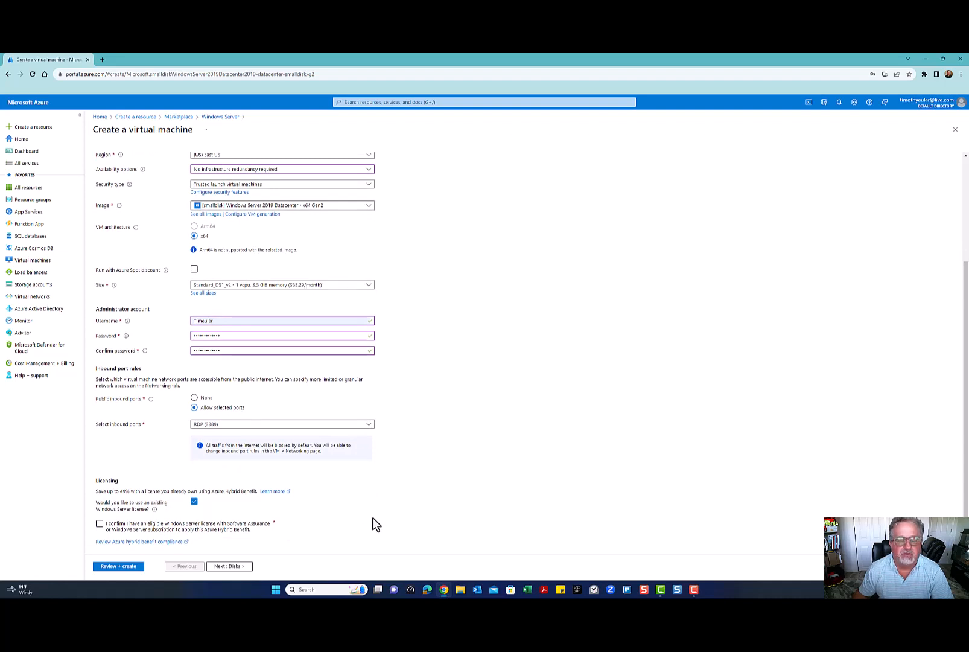
click(100, 524)
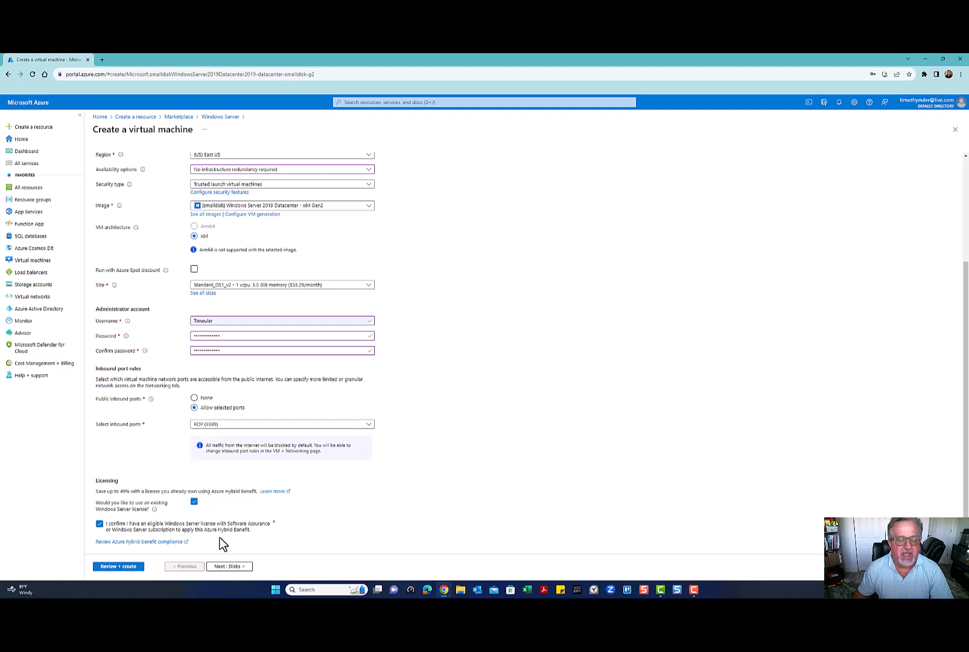
Proceed to the disk settings, view the deployment recommendations and adopt the most similar one, with the West US region
click(232, 567)
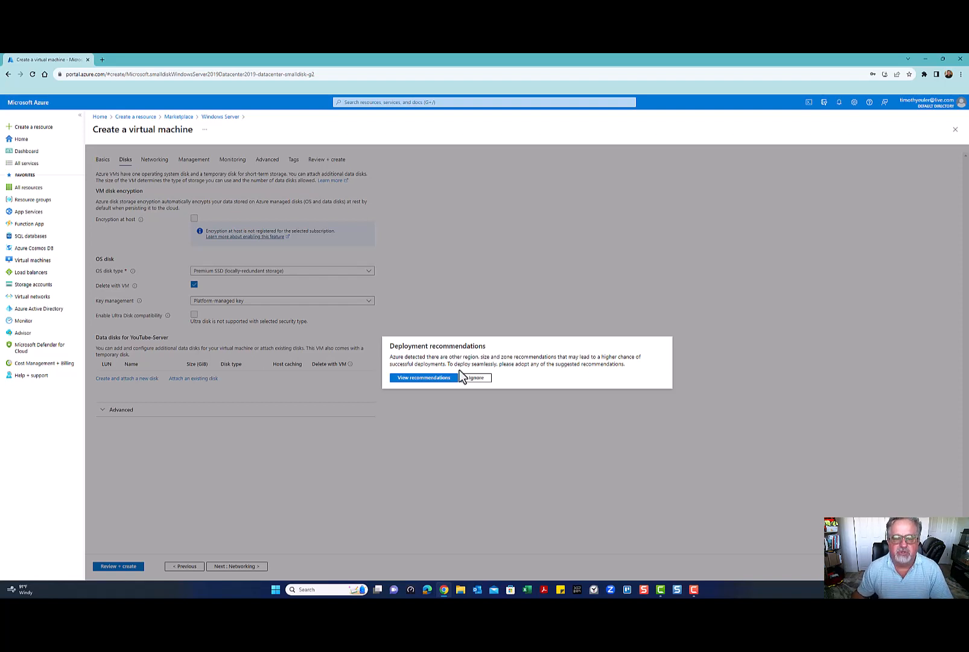
click(424, 378)
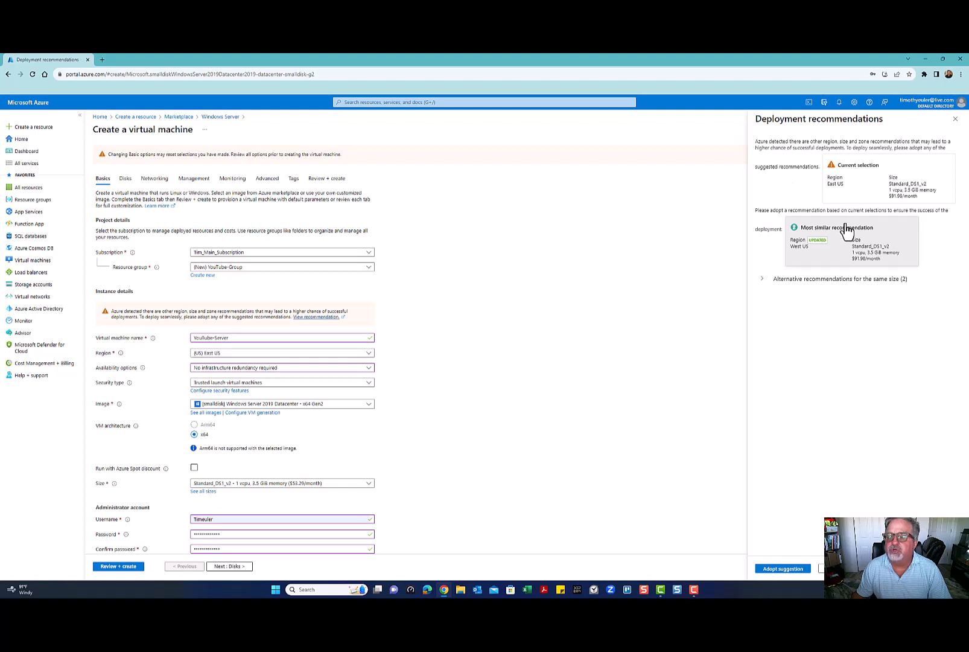
click(784, 571)
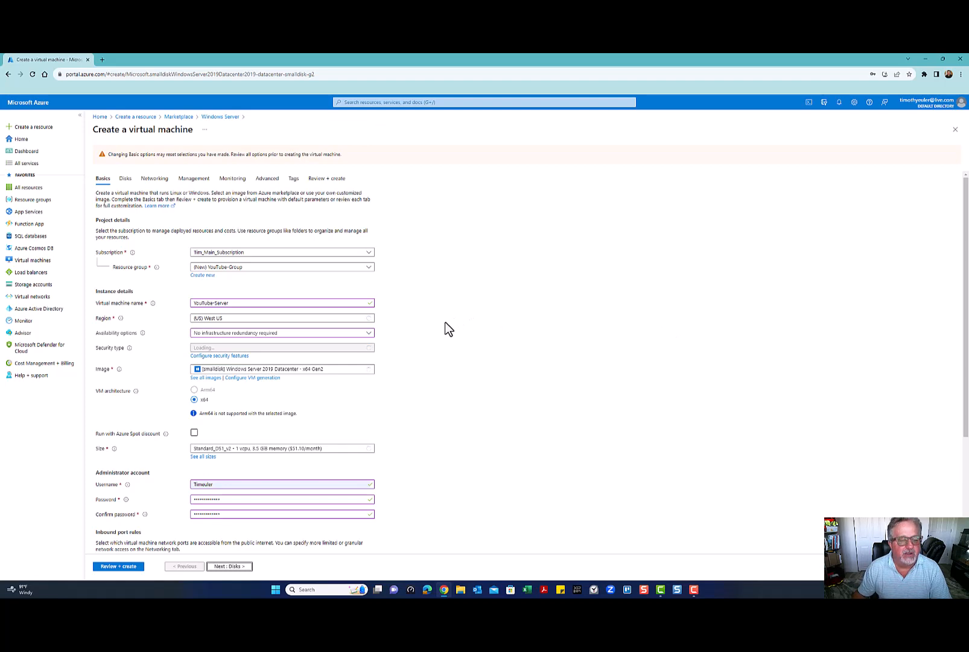
Continue to the disk settings and choose Premium SSD with locally-redundant storage as the OS disk type
scroll(447, 329, down, 3)
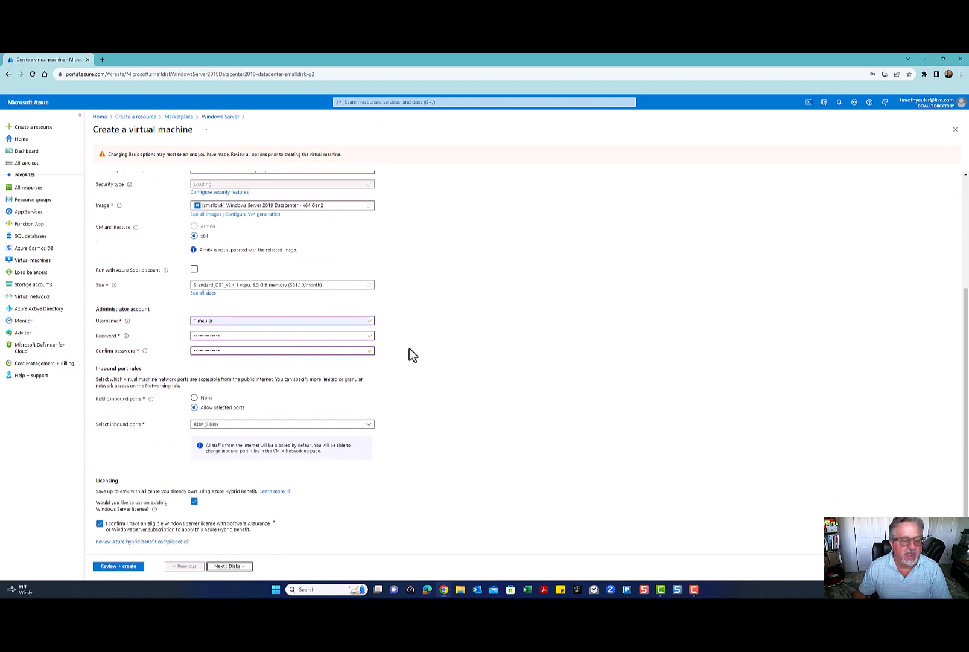
click(238, 567)
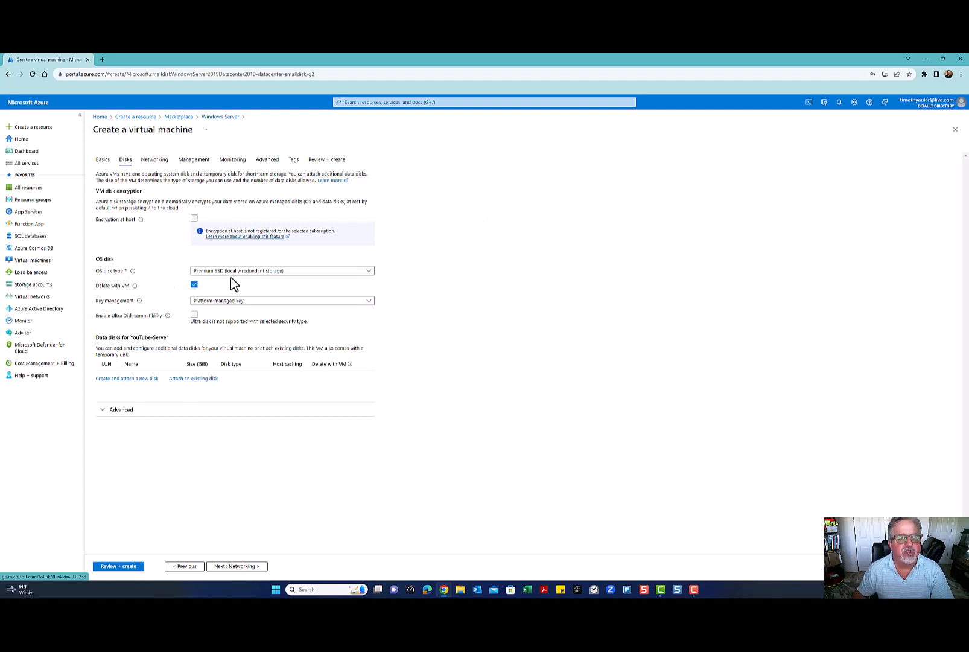
click(369, 273)
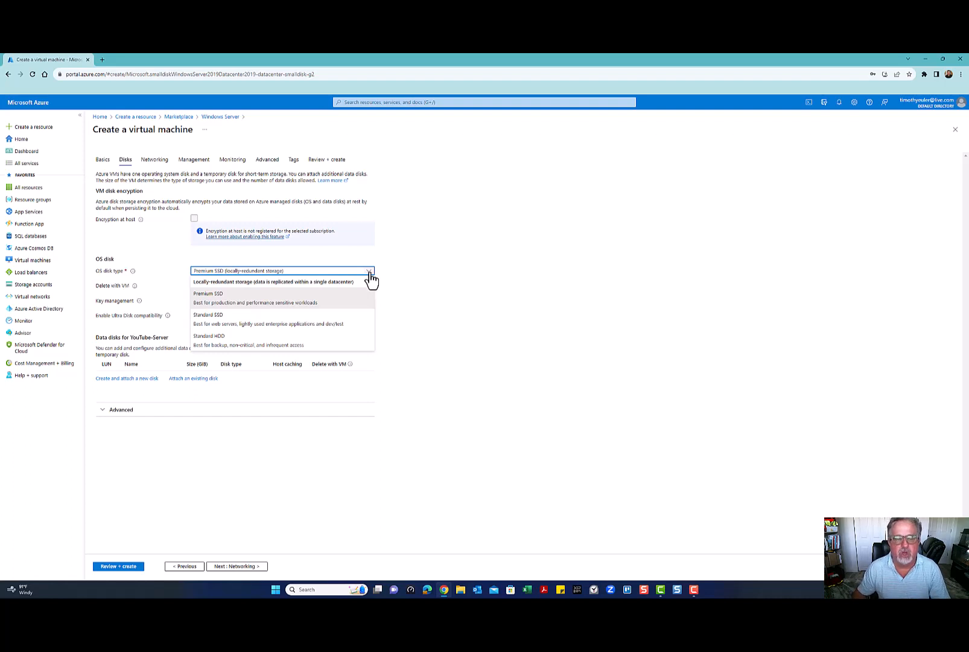
click(255, 299)
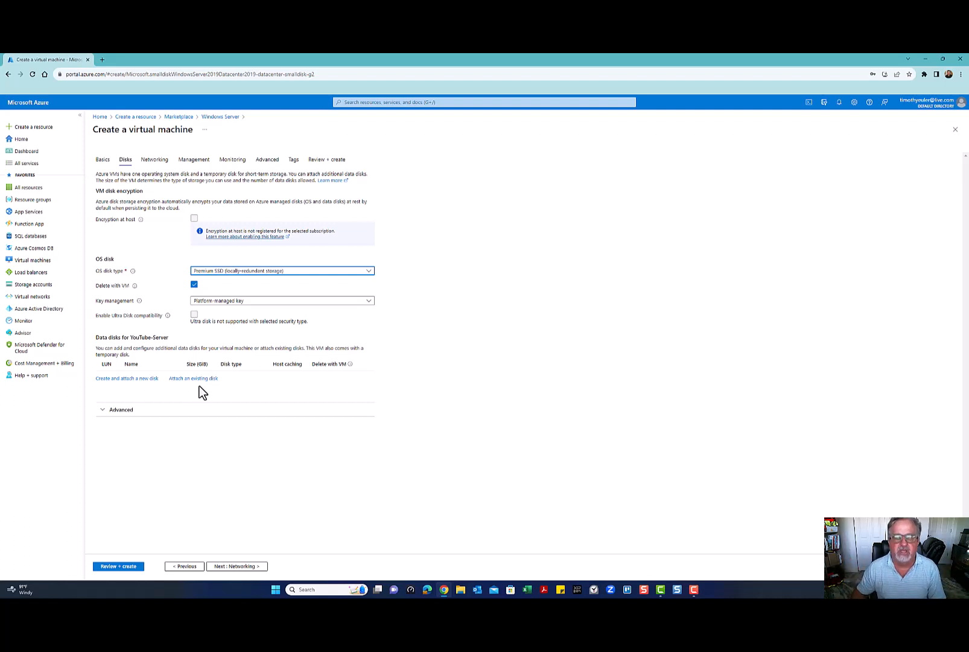
Start creating a new data disk for the virtual machine, enable its deletion with the VM, and try to submit it
click(138, 380)
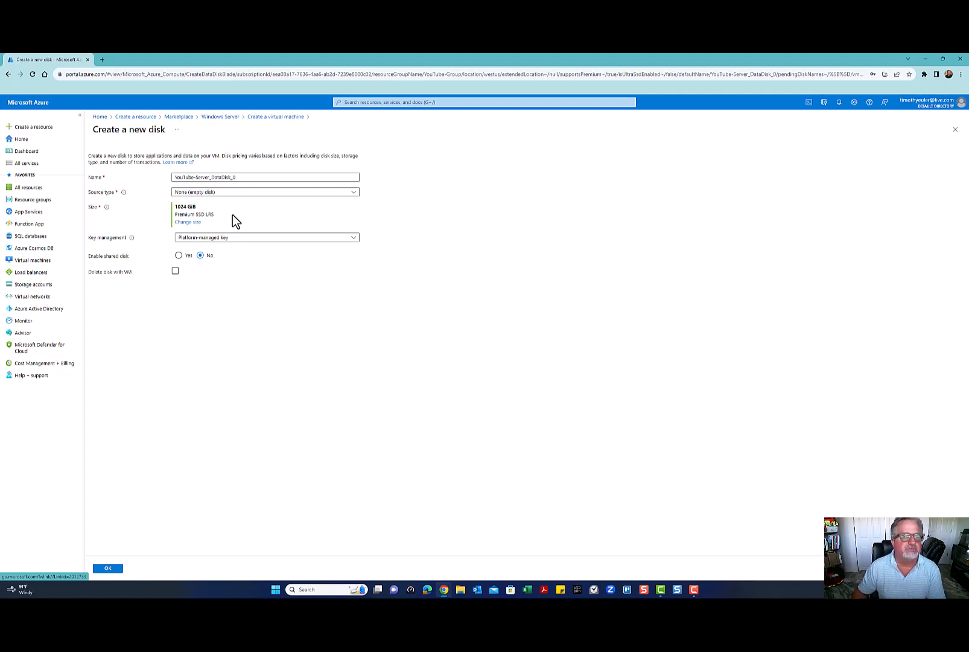
click(175, 271)
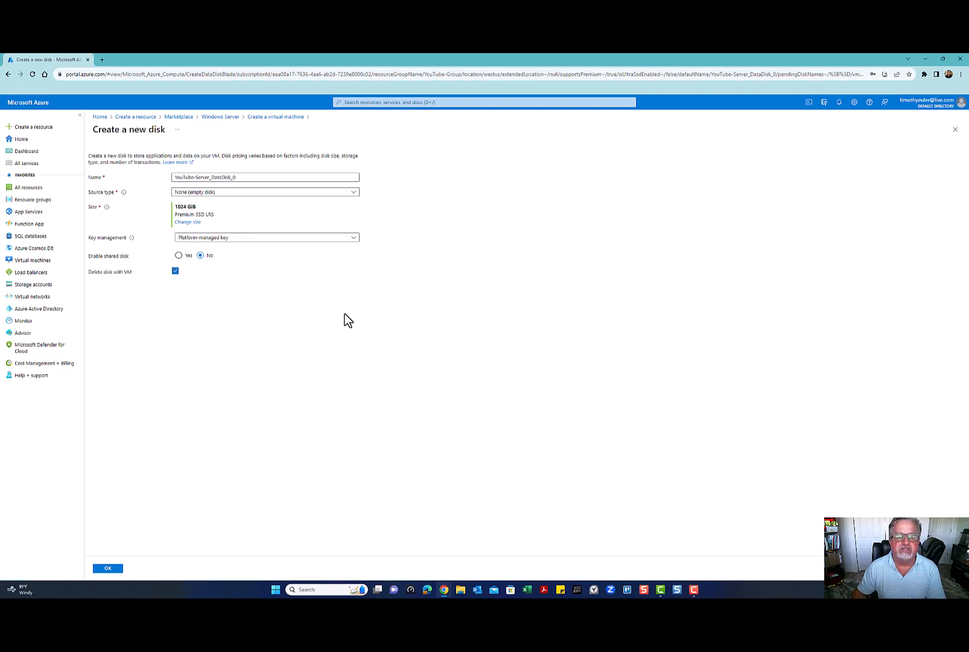
click(109, 568)
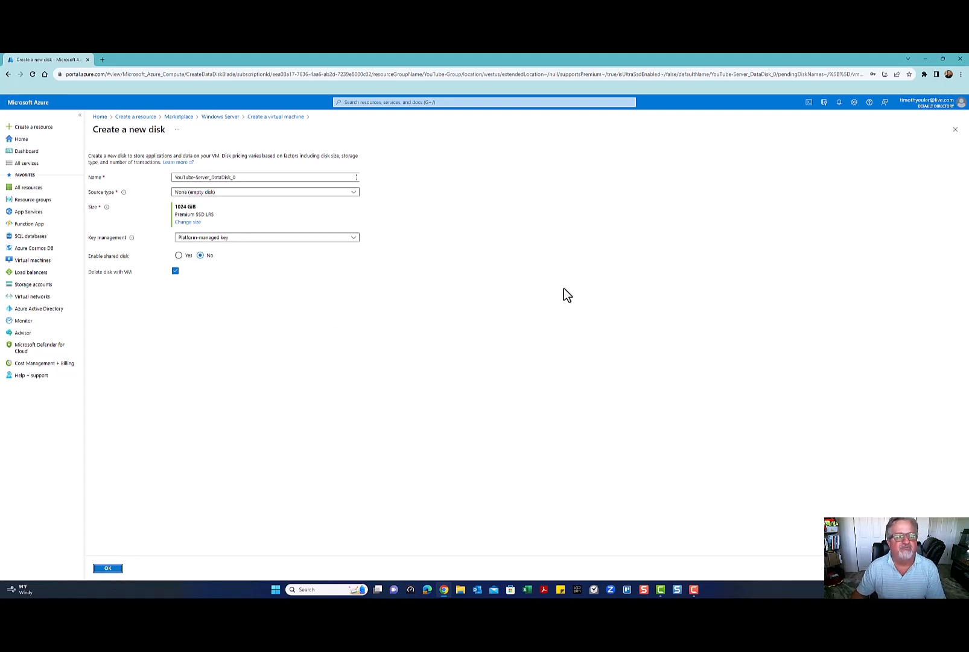
click(108, 568)
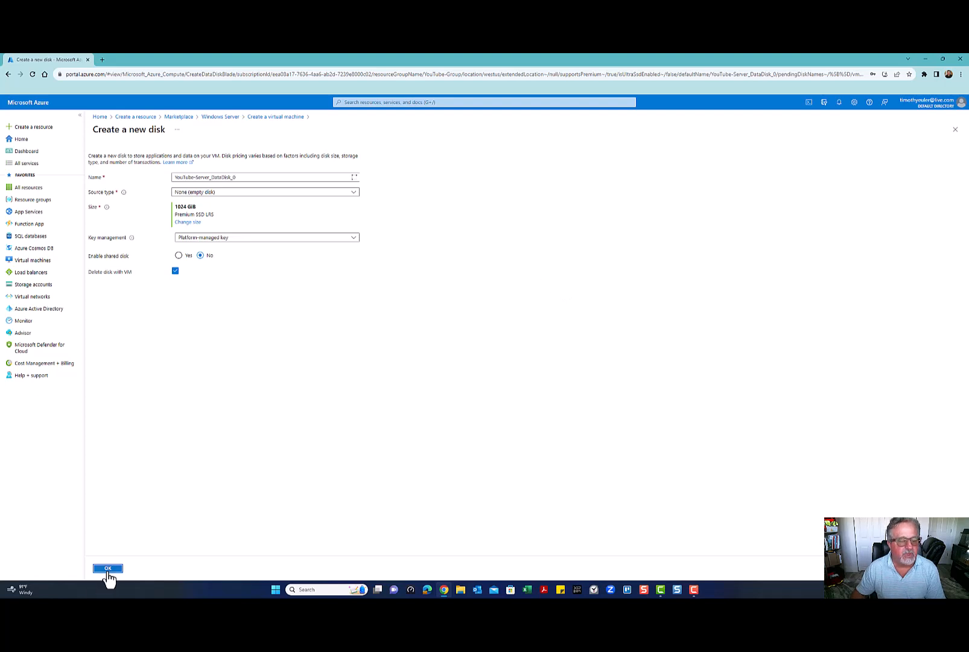
click(107, 571)
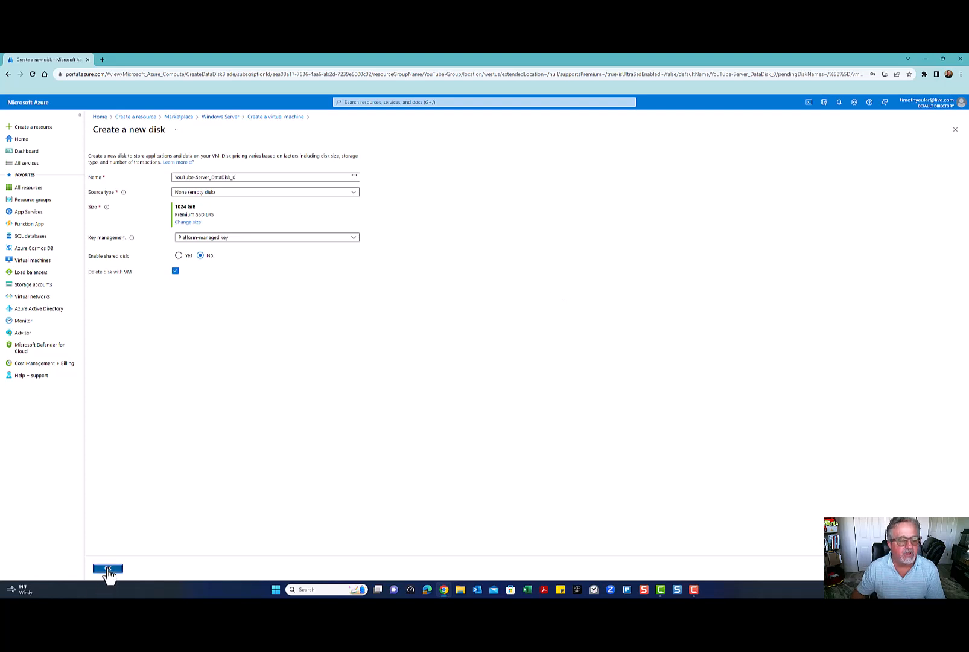
Look over the source types for the new disk, keep None (empty disk), and submit the disk settings again
click(353, 193)
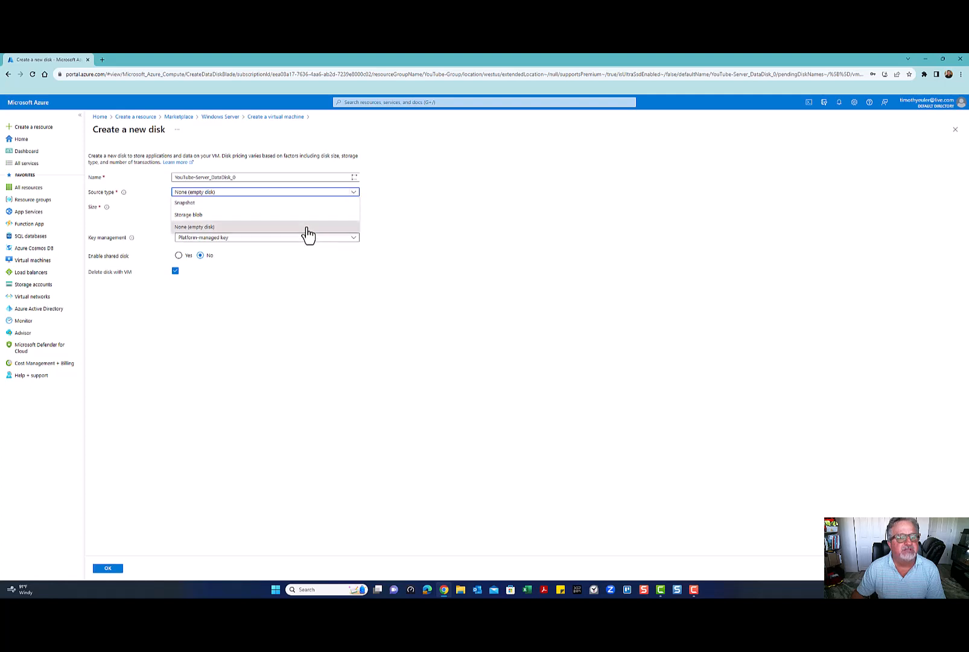
click(454, 245)
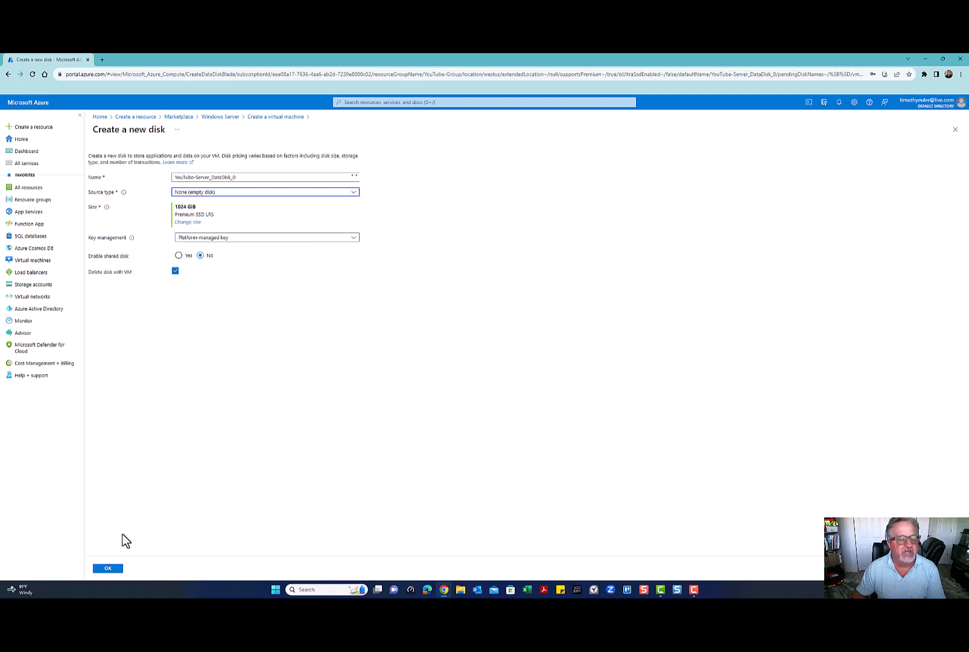
click(109, 569)
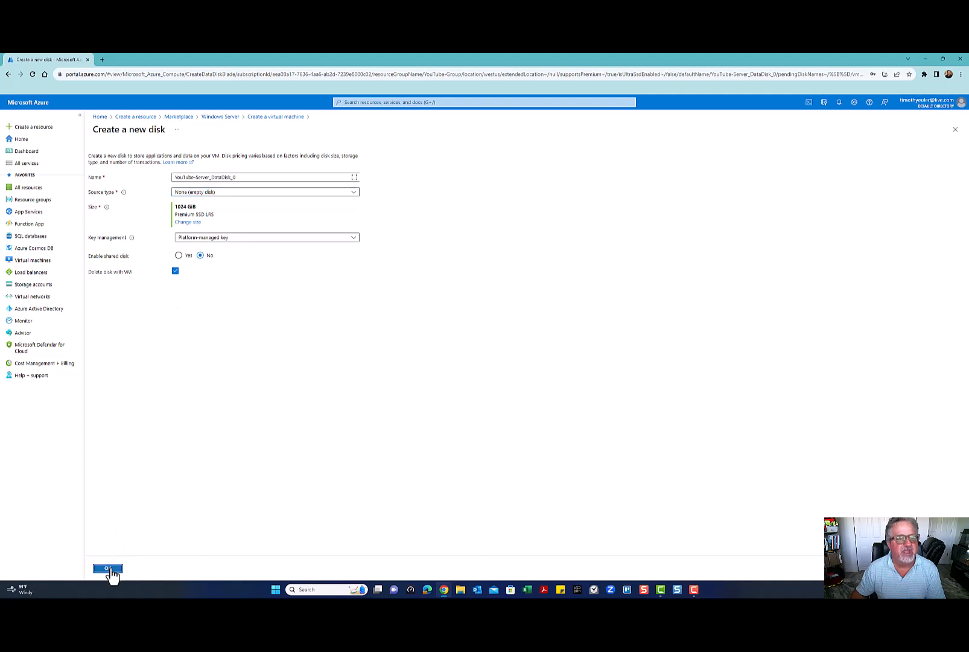